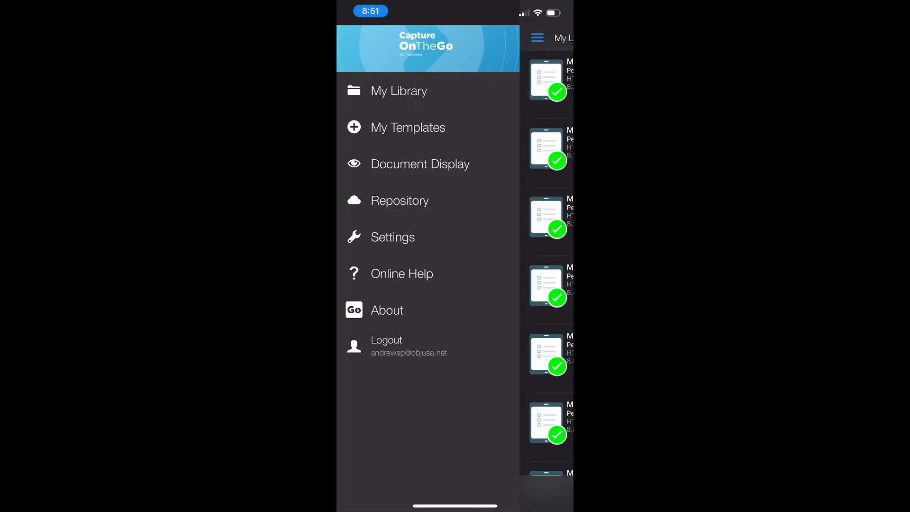
- Create a new form from the first Matsiko COTG template, keeping the suggested title
{"action": "left_click", "coordinate": [369, 134]}
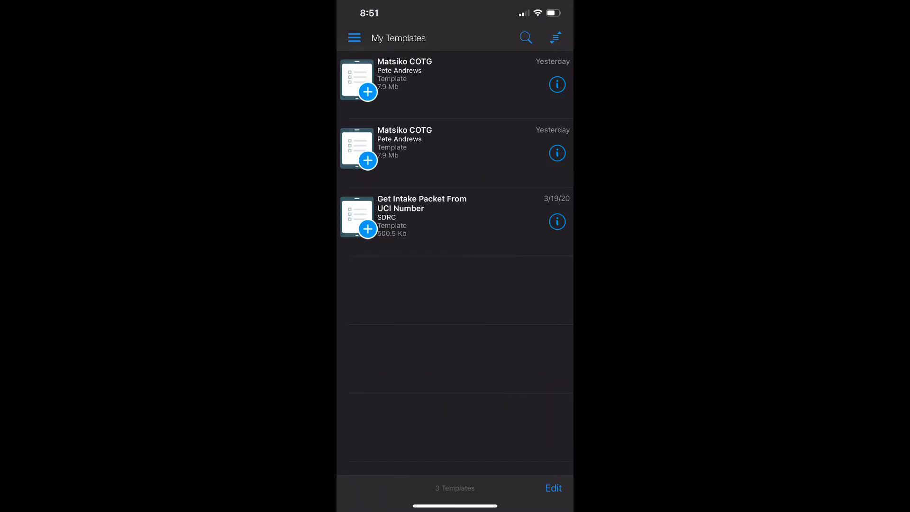
{"action": "left_click", "coordinate": [368, 92]}
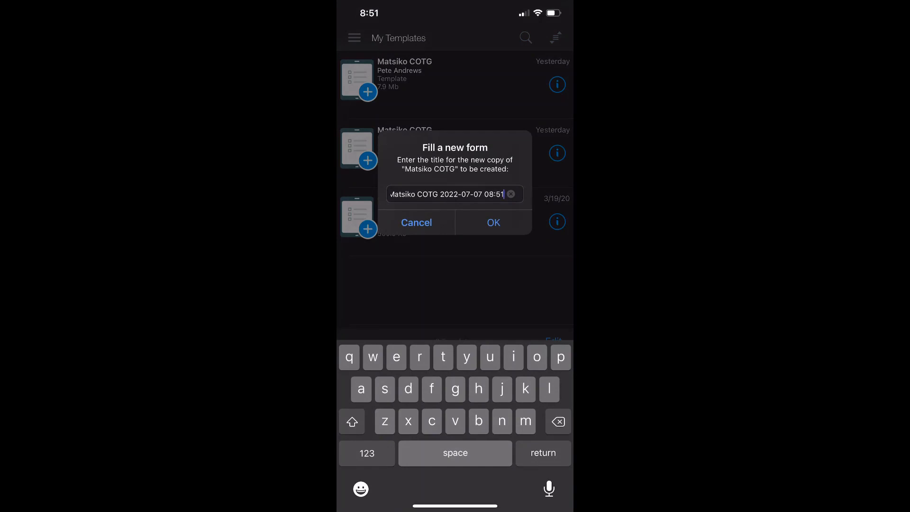
{"action": "left_click", "coordinate": [493, 222]}
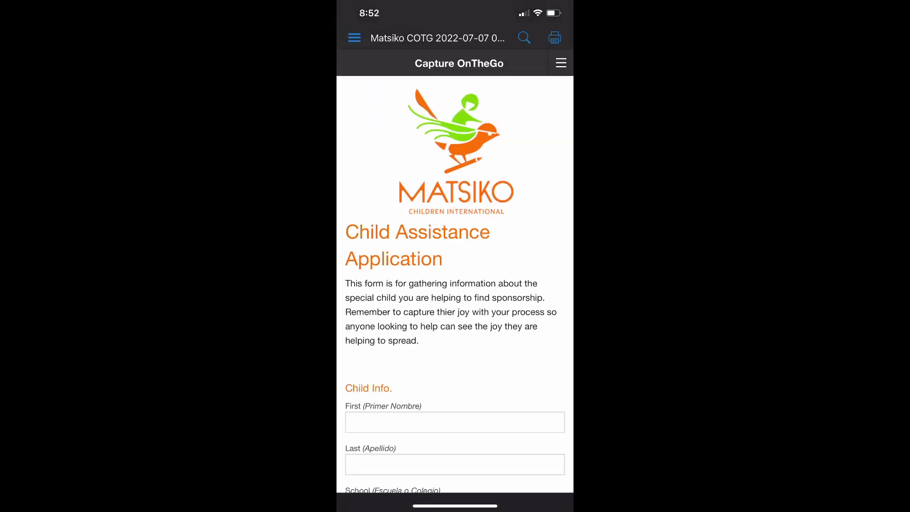
- Look through the Child Assistance Application form in portrait and landscape, from the child details to the photo rows and submission area
{"action": "scroll", "coordinate": [454, 285], "scroll_direction": "down", "scroll_amount": 15}
{"action": "scroll", "coordinate": [455, 284], "scroll_direction": "down", "scroll_amount": 11}
{"action": "scroll", "coordinate": [454, 285], "scroll_direction": "up", "scroll_amount": 2}
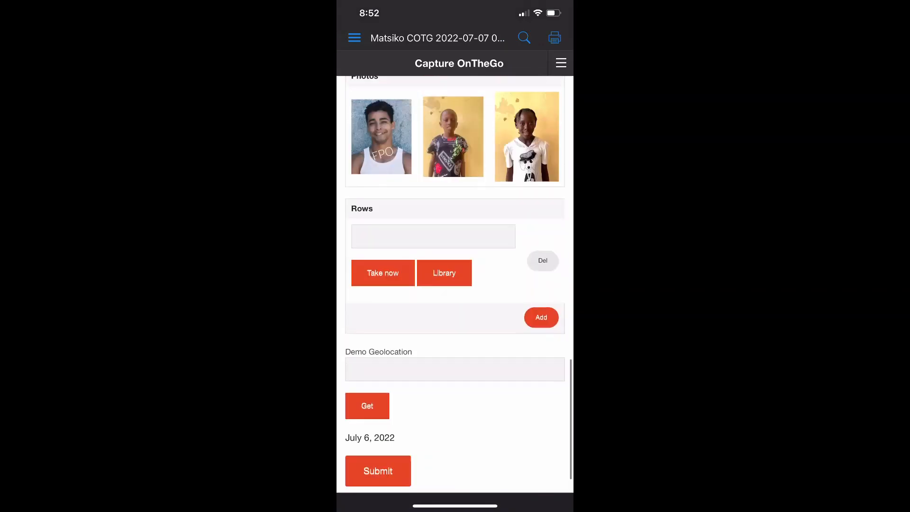
{"action": "scroll", "coordinate": [455, 284], "scroll_direction": "up", "scroll_amount": 20}
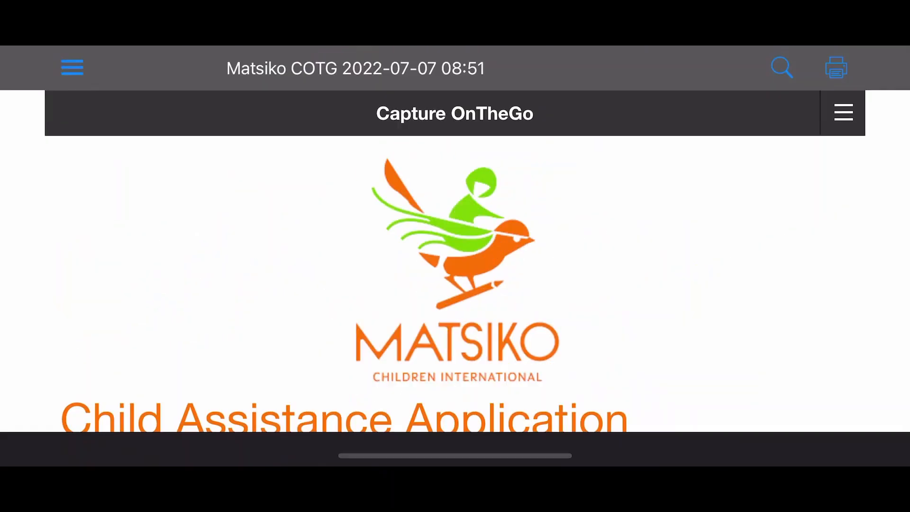
{"action": "scroll", "coordinate": [455, 284], "scroll_direction": "down", "scroll_amount": 10}
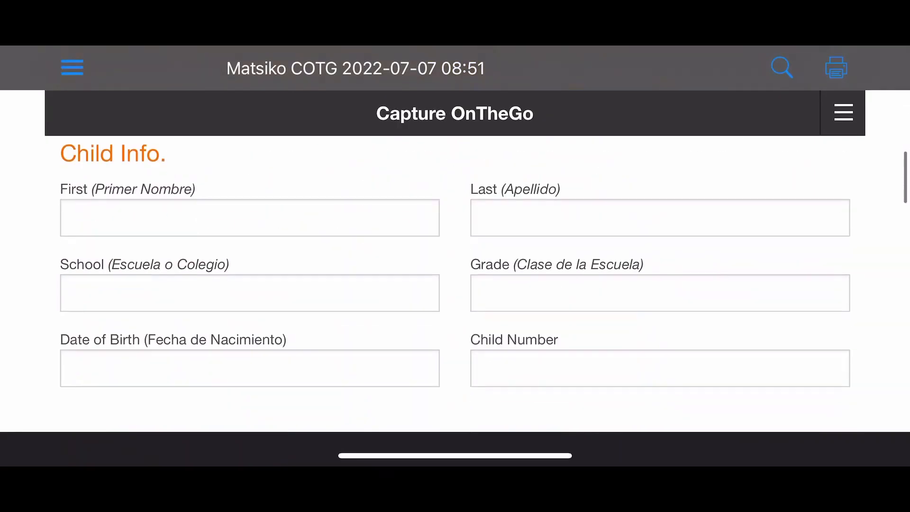
{"action": "scroll", "coordinate": [455, 284], "scroll_direction": "down", "scroll_amount": 5}
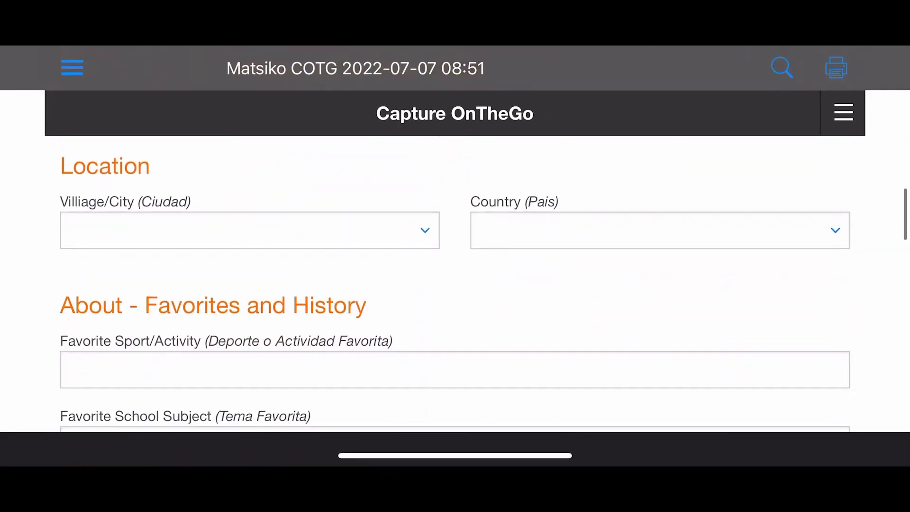
{"action": "scroll", "coordinate": [455, 285], "scroll_direction": "down", "scroll_amount": 10}
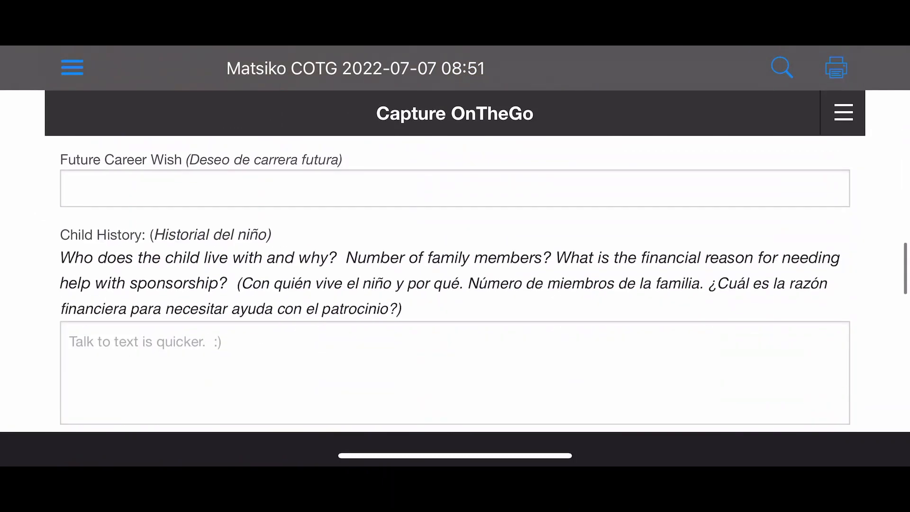
{"action": "scroll", "coordinate": [455, 284], "scroll_direction": "down", "scroll_amount": 10}
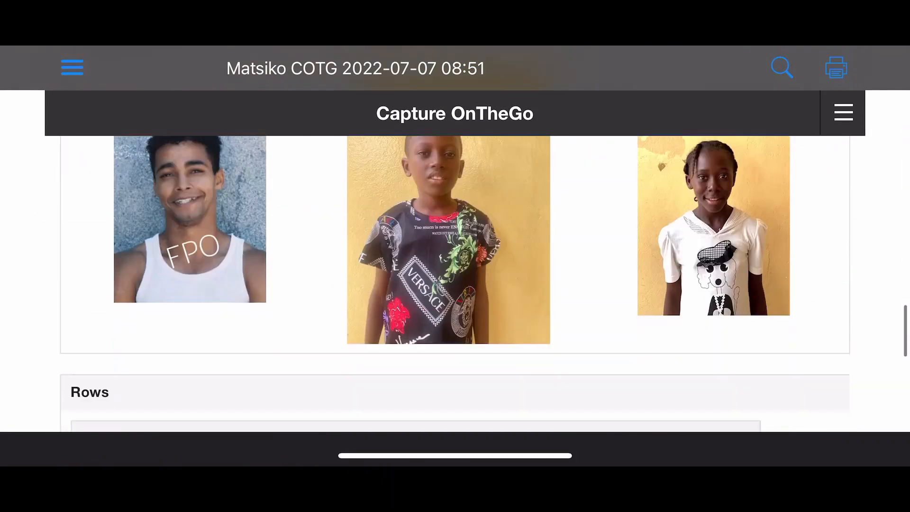
{"action": "scroll", "coordinate": [455, 284], "scroll_direction": "up", "scroll_amount": 20}
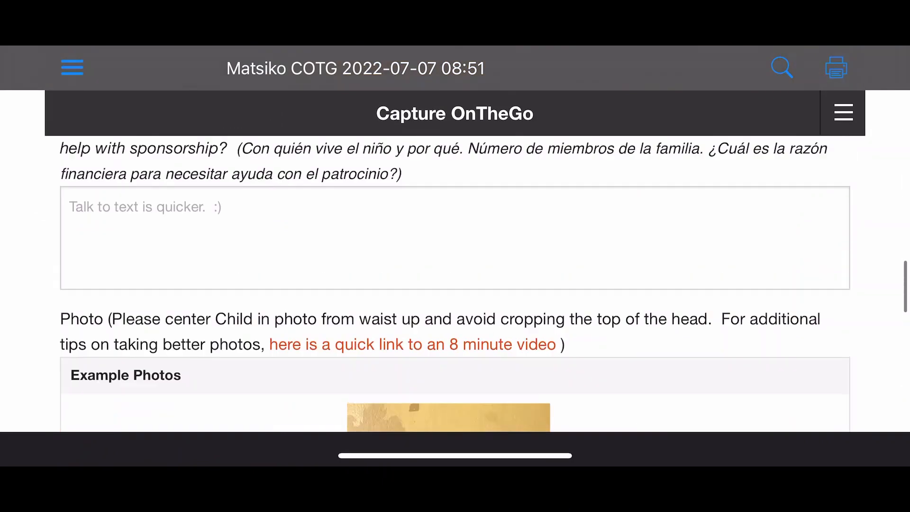
{"action": "scroll", "coordinate": [455, 284], "scroll_direction": "up", "scroll_amount": 10}
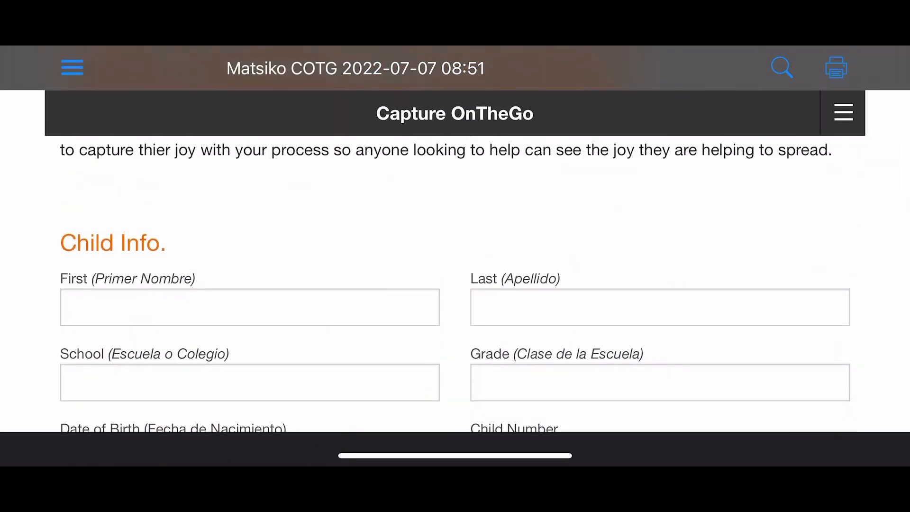
- Enter the child's first and last name in the Child Info section
{"action": "left_click", "coordinate": [250, 307]}
{"action": "type", "text": "John"}
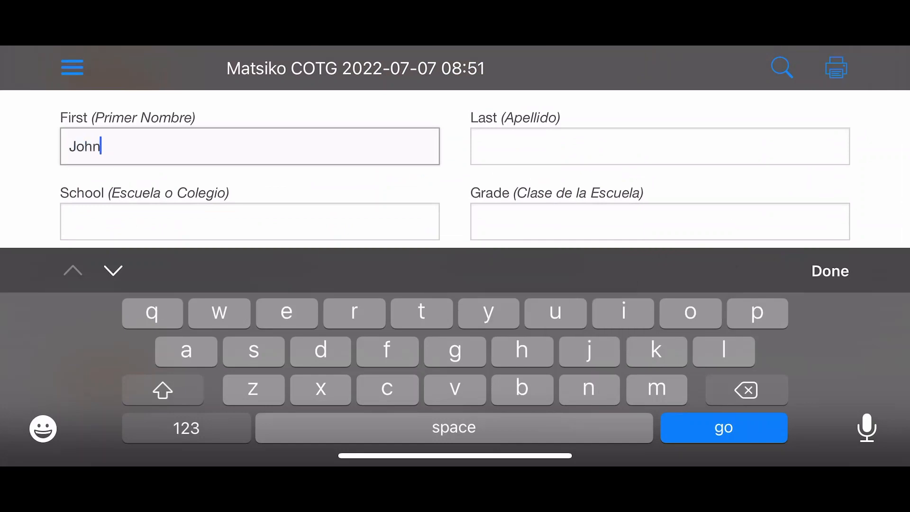
{"action": "left_click", "coordinate": [659, 146]}
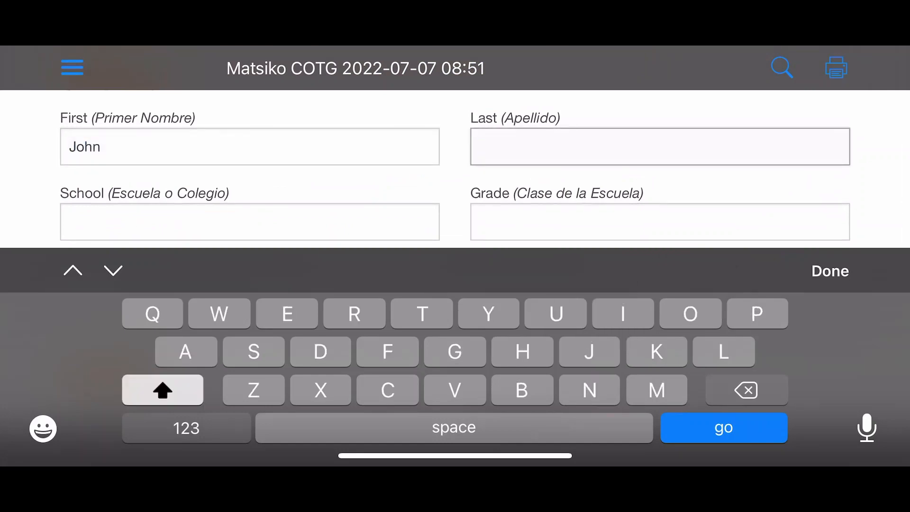
{"action": "type", "text": "Doe"}
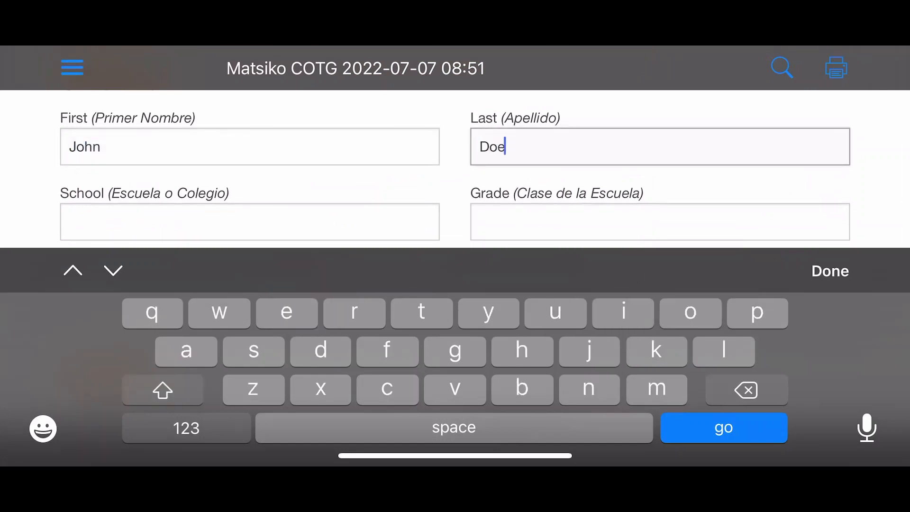
- Fill in the school as "Some school" and the grade as 12
{"action": "left_click", "coordinate": [250, 222]}
{"action": "type", "text": "So"}
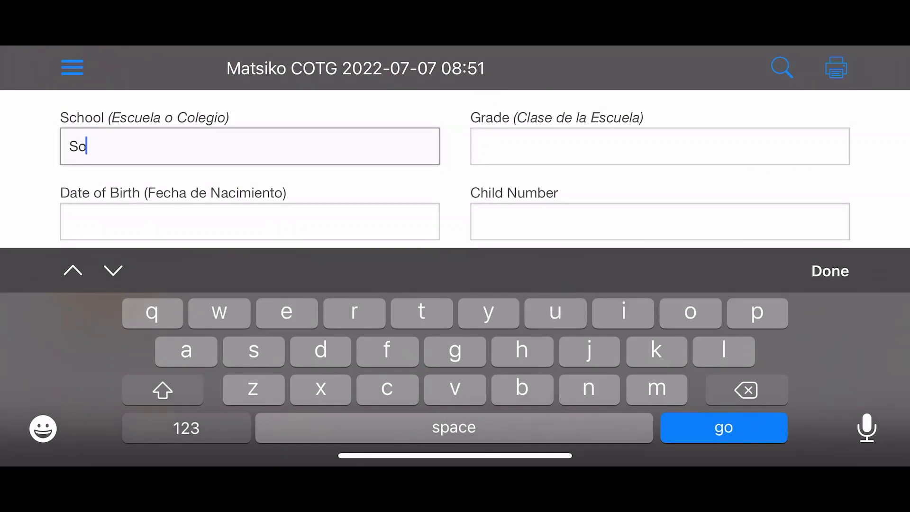
{"action": "type", "text": "me school"}
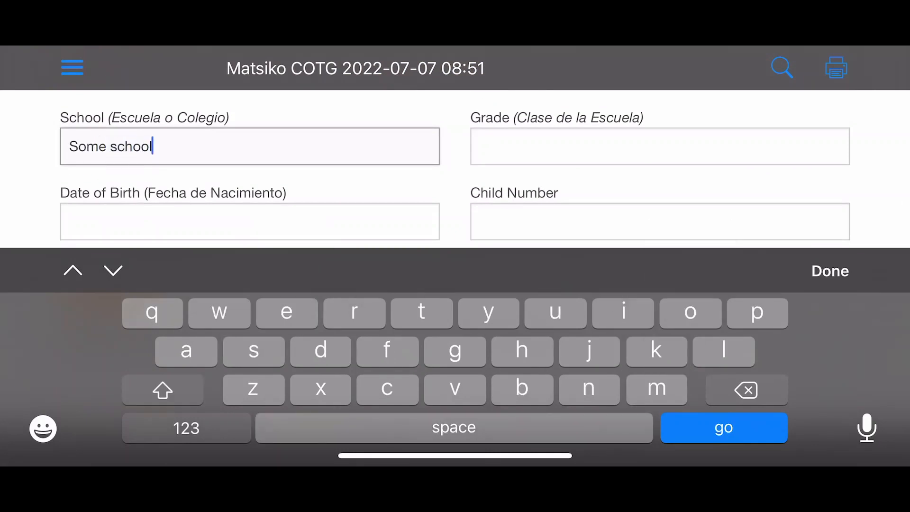
{"action": "left_click", "coordinate": [660, 147]}
{"action": "left_click", "coordinate": [187, 428]}
{"action": "type", "text": "12"}
- Set the child's date of birth by changing the year, and confirm the date
{"action": "left_click", "coordinate": [249, 221]}
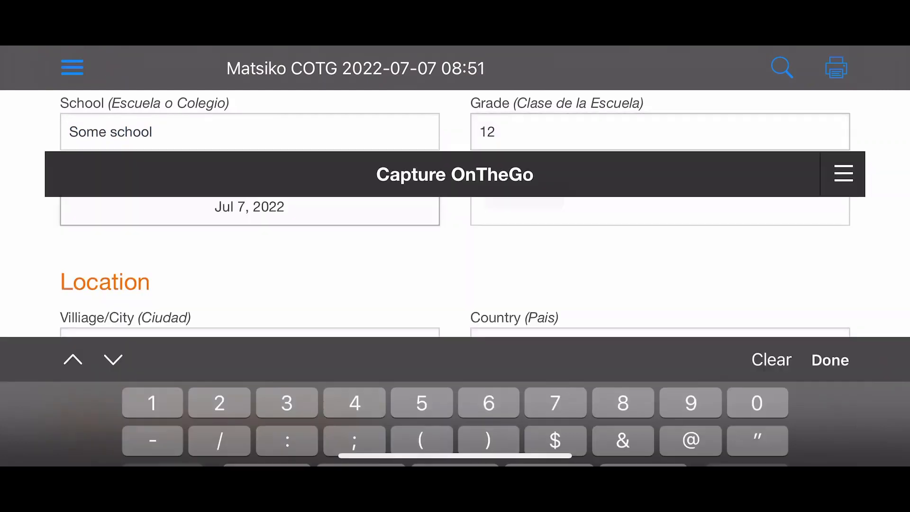
{"action": "left_click_drag", "start_coordinate": [751, 266], "coordinate": [751, 360]}
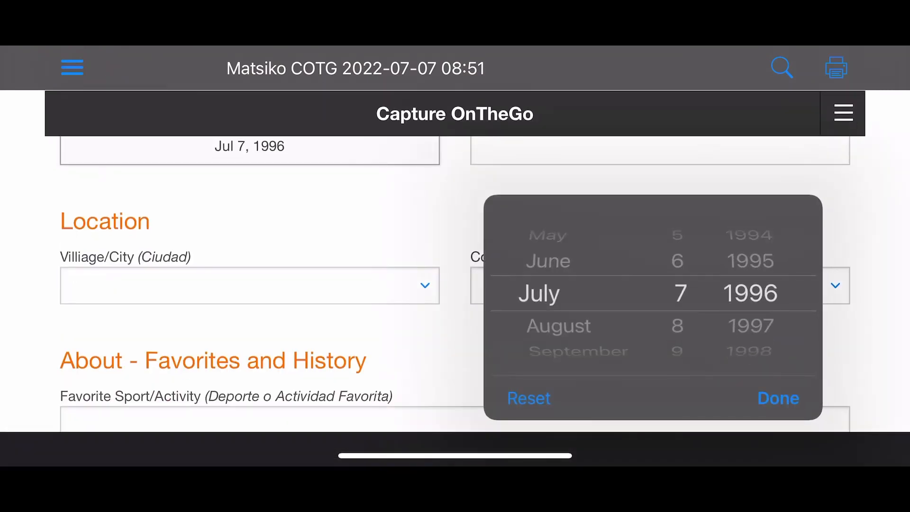
{"action": "left_click", "coordinate": [778, 398]}
{"action": "scroll", "coordinate": [455, 283], "scroll_direction": "up", "scroll_amount": 4}
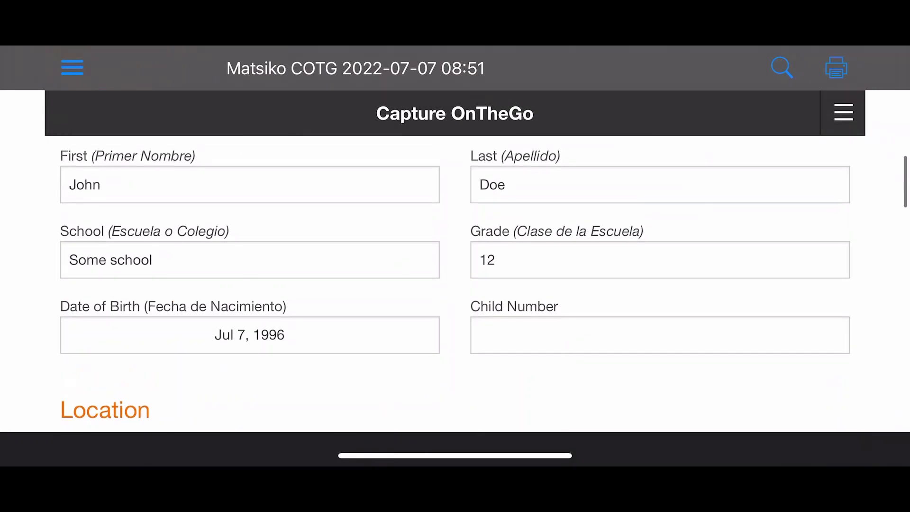
- Set the child's location to the city Monrovia and the country Liberia using the suggested entries
{"action": "scroll", "coordinate": [455, 284], "scroll_direction": "down", "scroll_amount": 2}
{"action": "scroll", "coordinate": [455, 284], "scroll_direction": "down", "scroll_amount": 2}
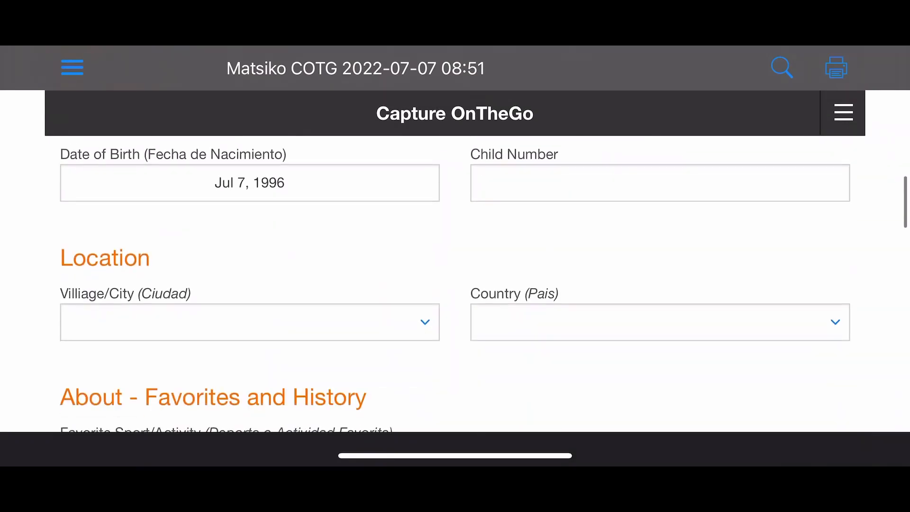
{"action": "left_click", "coordinate": [250, 322]}
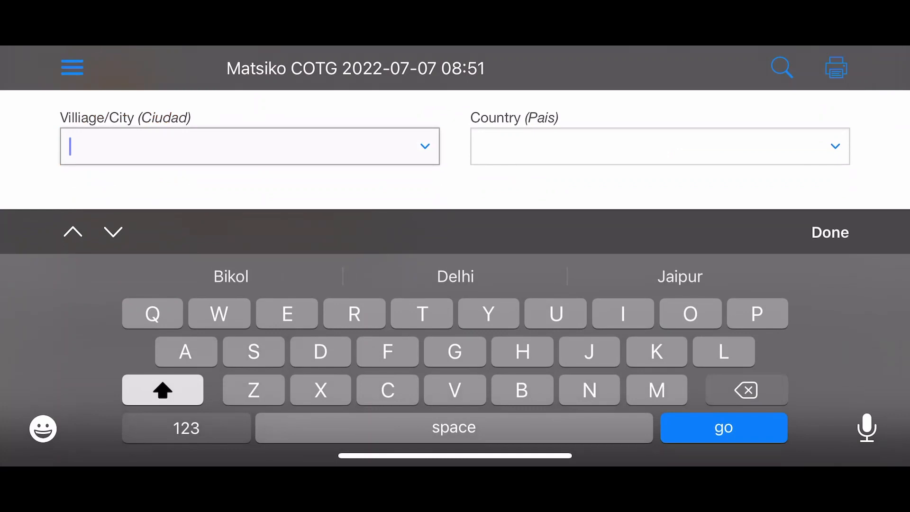
{"action": "type", "text": "Mon"}
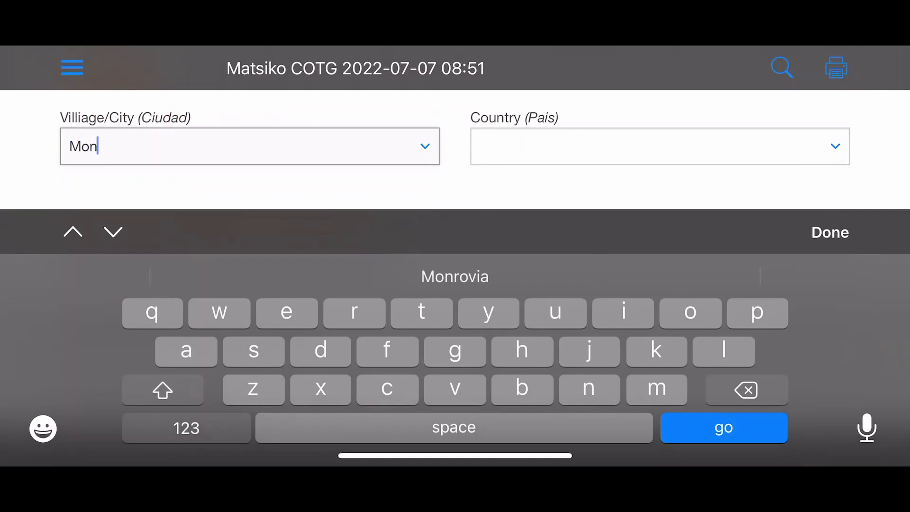
{"action": "left_click", "coordinate": [454, 276]}
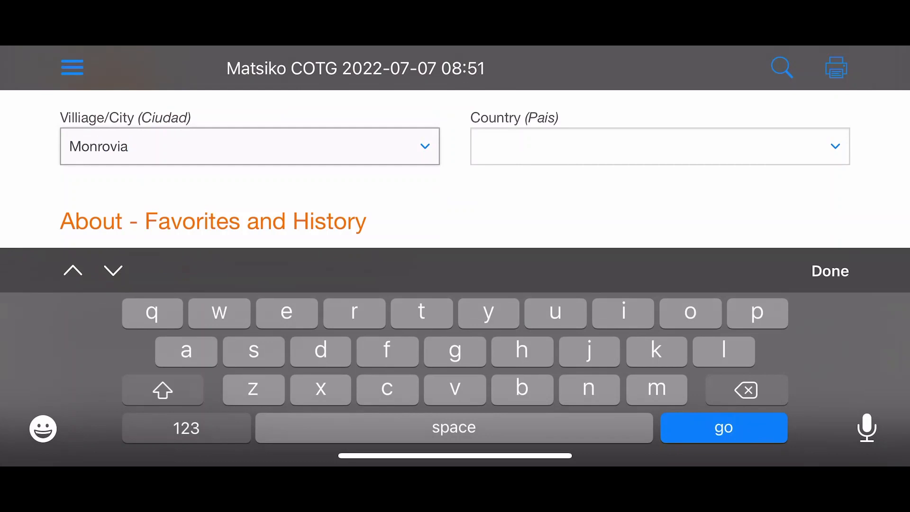
{"action": "left_click", "coordinate": [659, 147]}
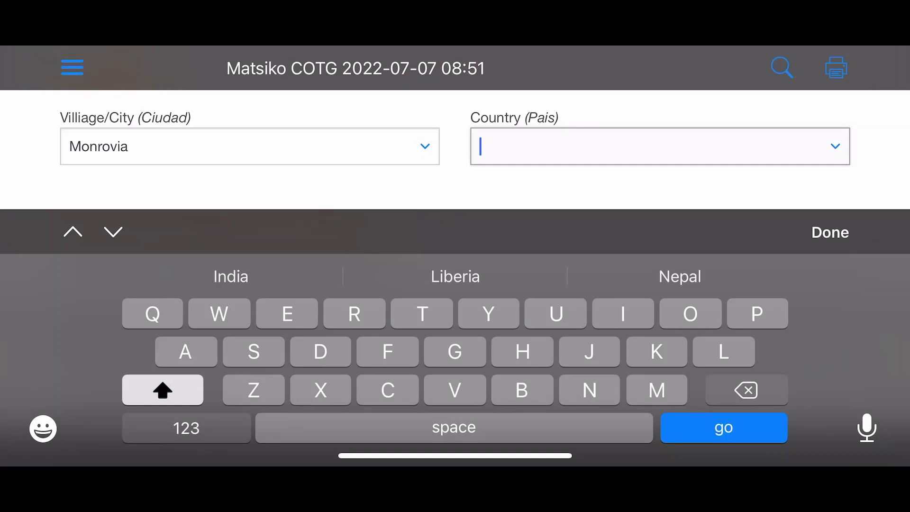
{"action": "left_click", "coordinate": [455, 277]}
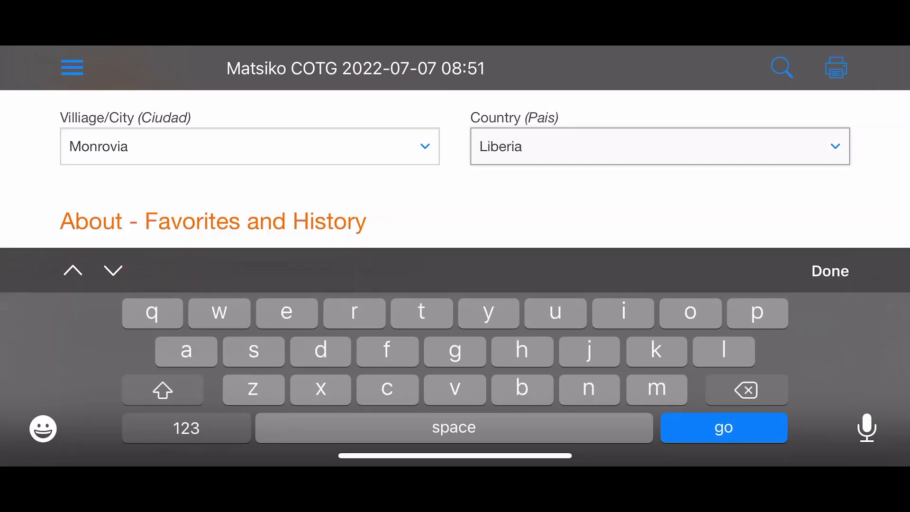
{"action": "left_click", "coordinate": [828, 271]}
- Fill in Soccer as the favorite sport or activity and Math as the favorite school subject
{"action": "left_click", "coordinate": [455, 286]}
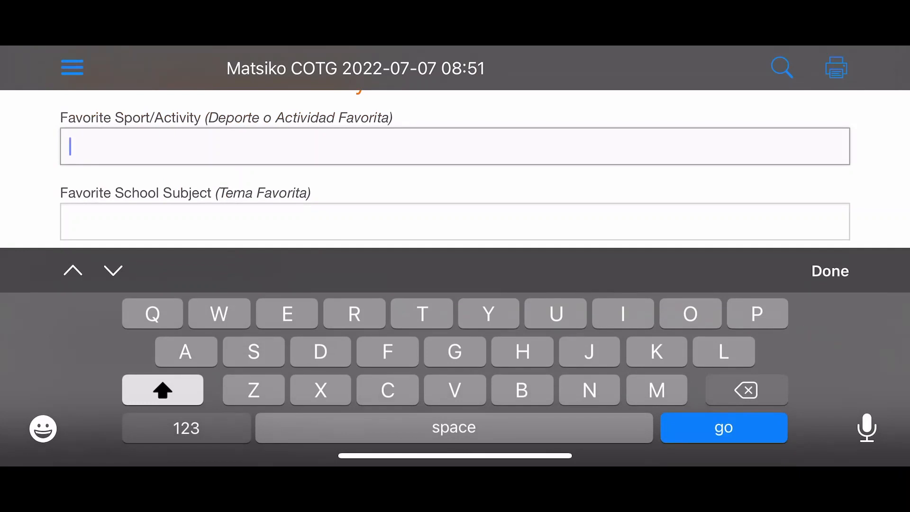
{"action": "type", "text": "Socer"}
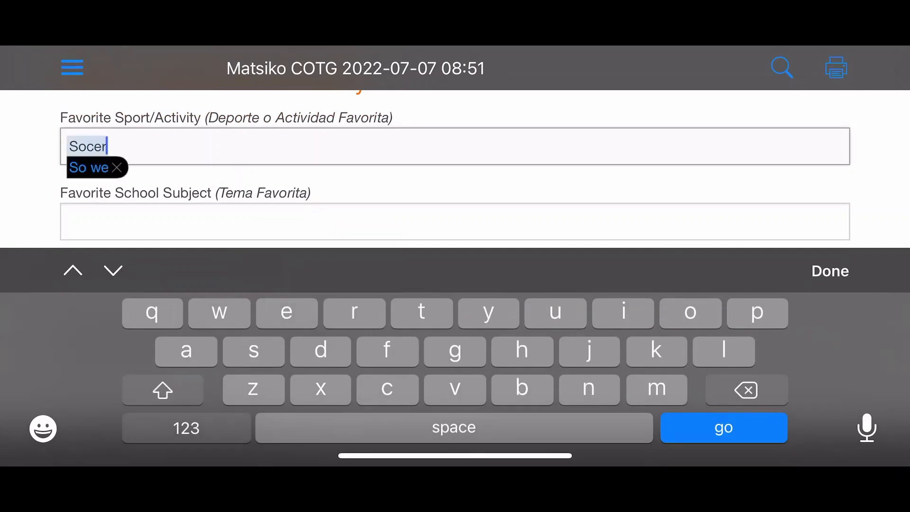
{"action": "key", "text": "BackSpace"}
{"action": "key", "text": "BackSpace"}
{"action": "type", "text": "cer"}
{"action": "left_click", "coordinate": [455, 221]}
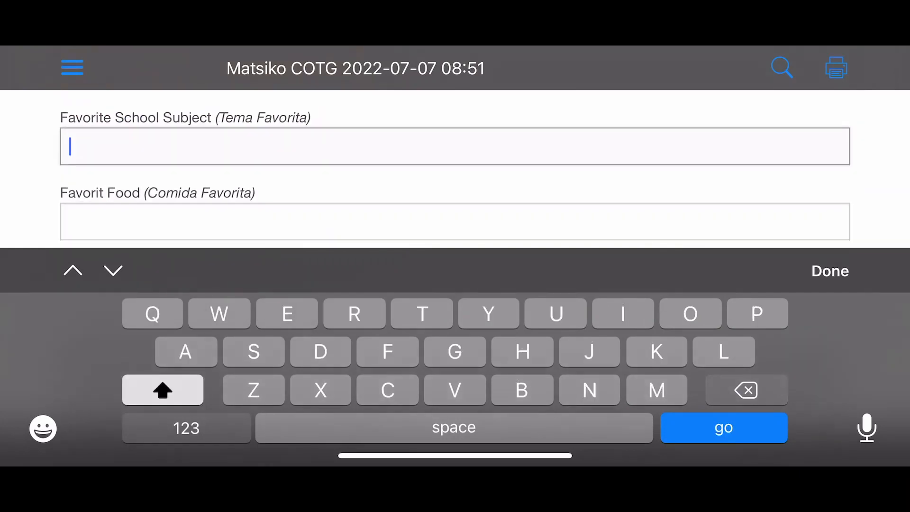
{"action": "type", "text": "Math"}
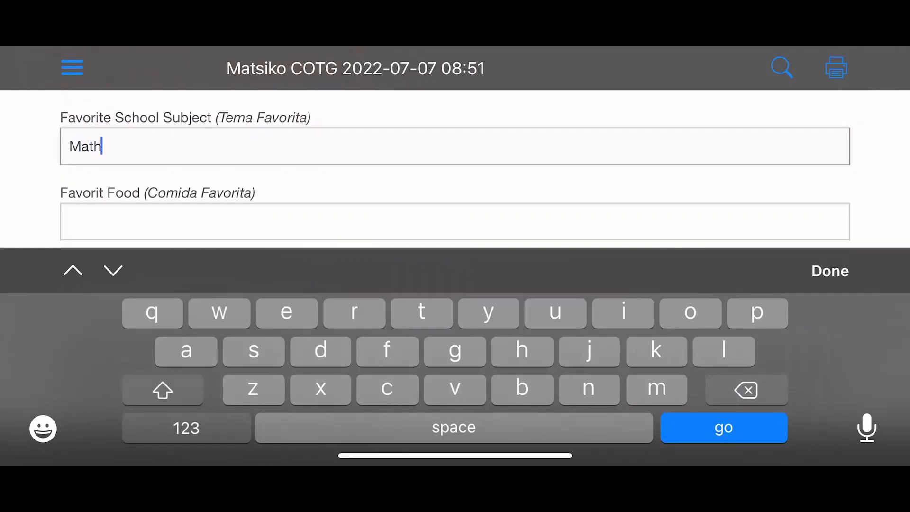
- Fill in Pizza as the favorite food and "Boss of good times" as the future career wish
{"action": "left_click", "coordinate": [454, 221]}
{"action": "type", "text": "Pizza"}
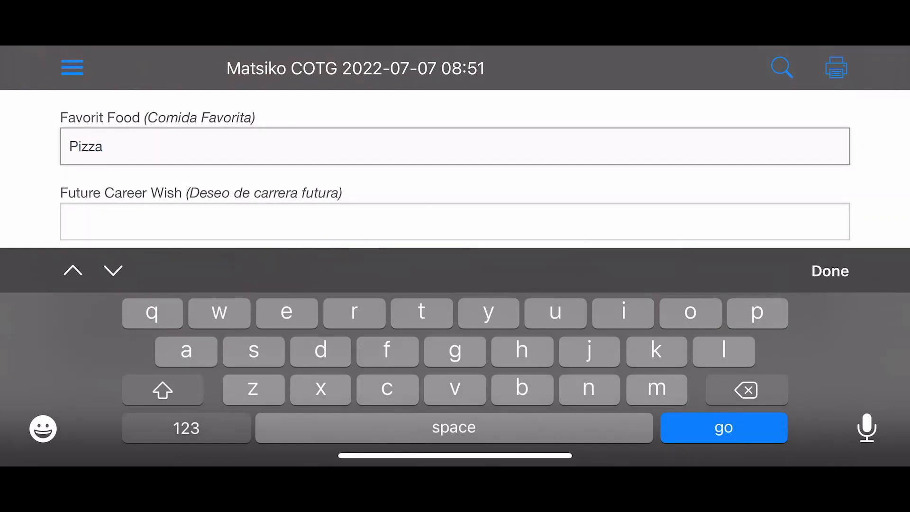
{"action": "left_click", "coordinate": [455, 221]}
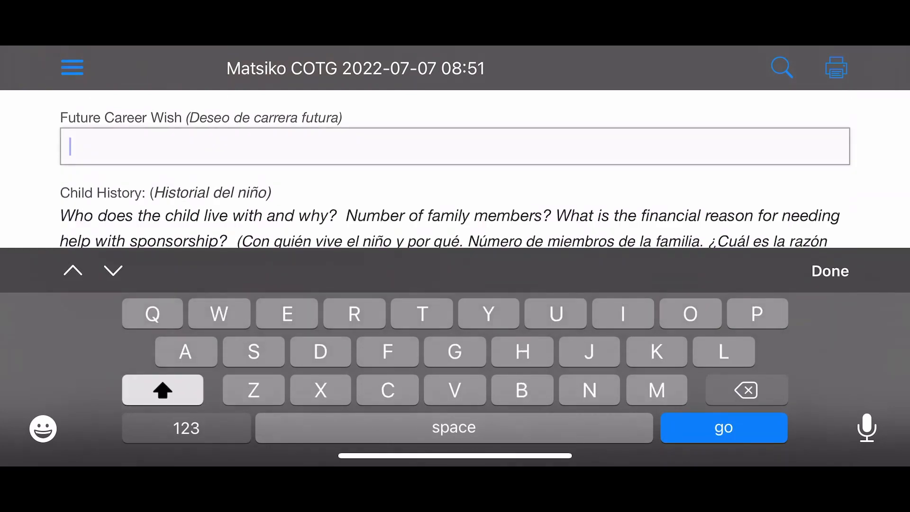
{"action": "type", "text": "Boss of good times"}
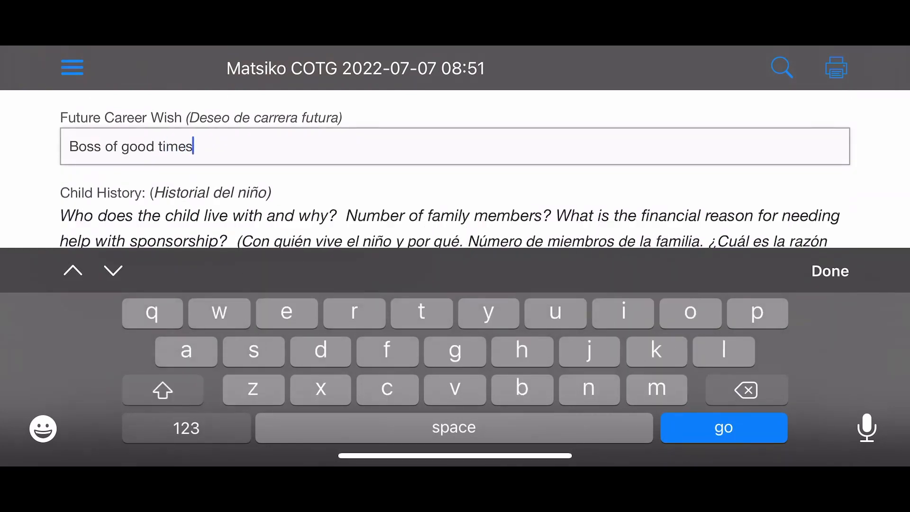
{"action": "left_click", "coordinate": [829, 270]}
- Dictate the Child History: he lives with his older mother and father, wants to focus on school and asks for community assistance
{"action": "left_click", "coordinate": [455, 327]}
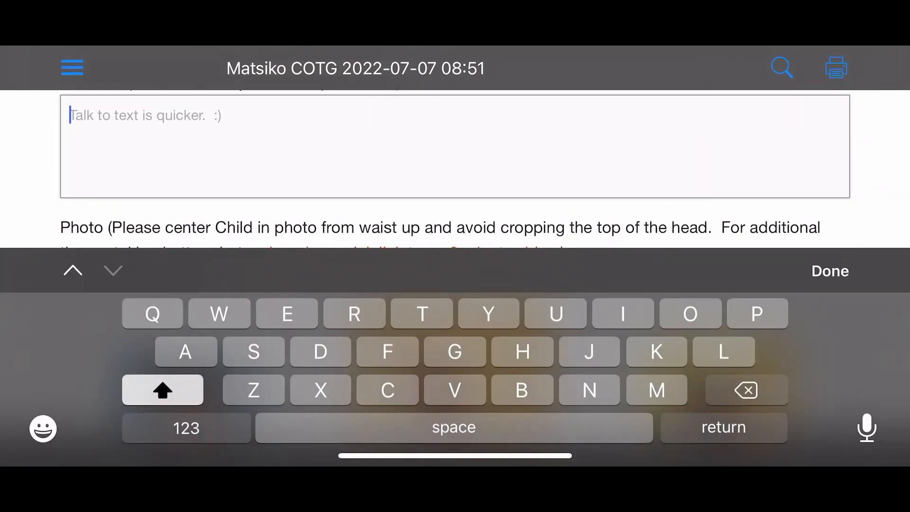
{"action": "scroll", "coordinate": [455, 169], "scroll_direction": "up", "scroll_amount": 1}
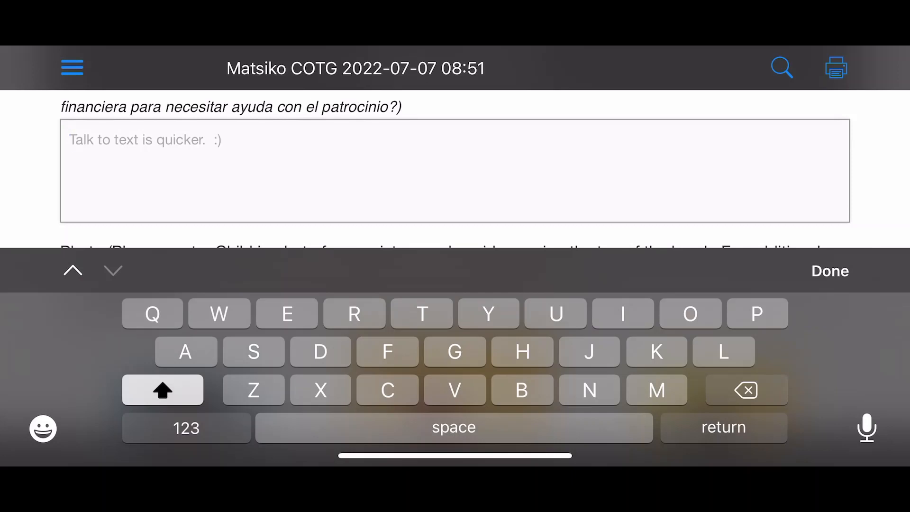
{"action": "left_click", "coordinate": [867, 428]}
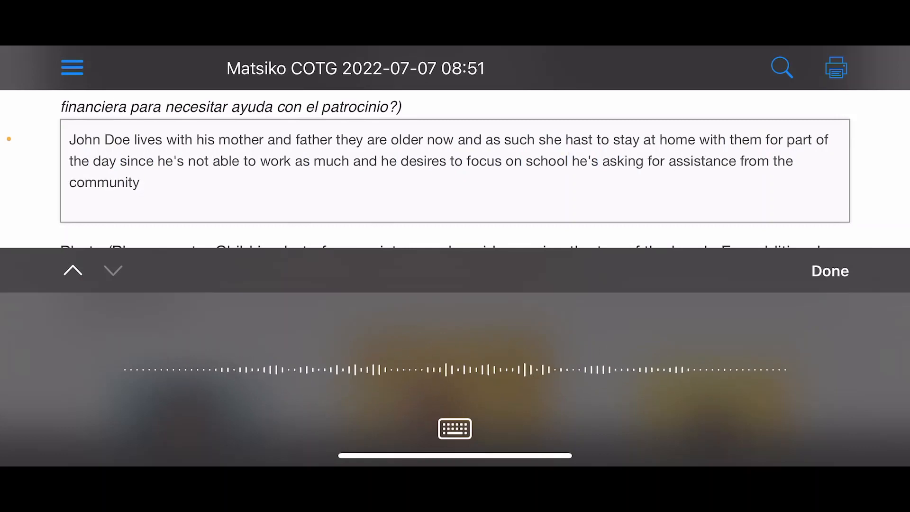
- End the Child History dictation and examine the photo instructions and example photos
{"action": "left_click", "coordinate": [829, 270]}
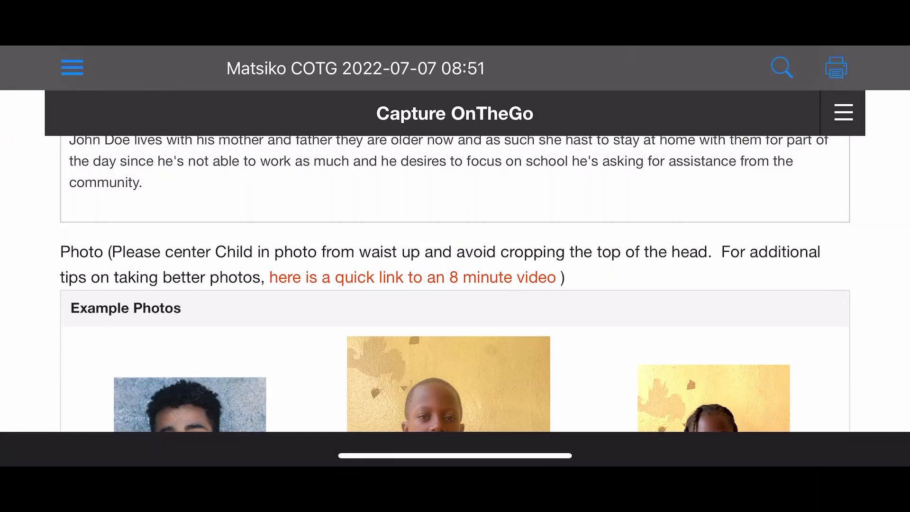
{"action": "scroll", "coordinate": [455, 283], "scroll_direction": "up", "scroll_amount": 1}
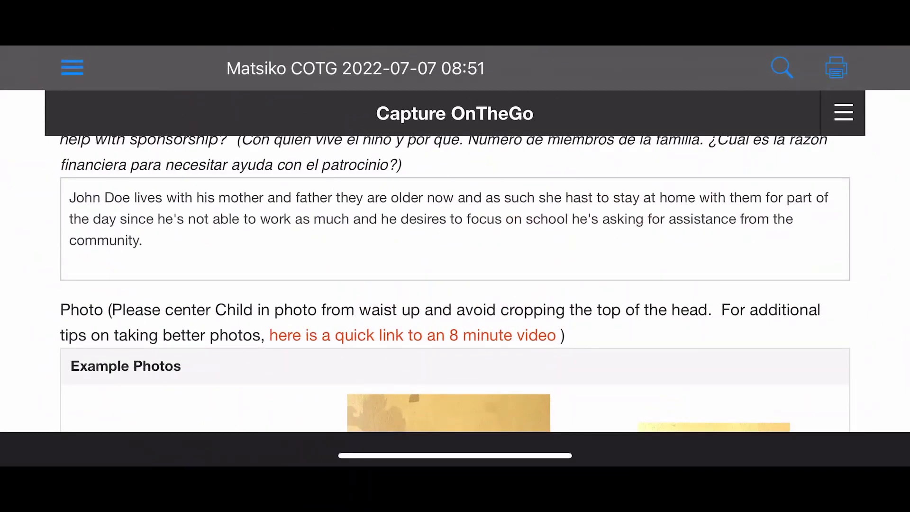
{"action": "scroll", "coordinate": [455, 283], "scroll_direction": "down", "scroll_amount": 1}
{"action": "scroll", "coordinate": [455, 283], "scroll_direction": "up", "scroll_amount": 2}
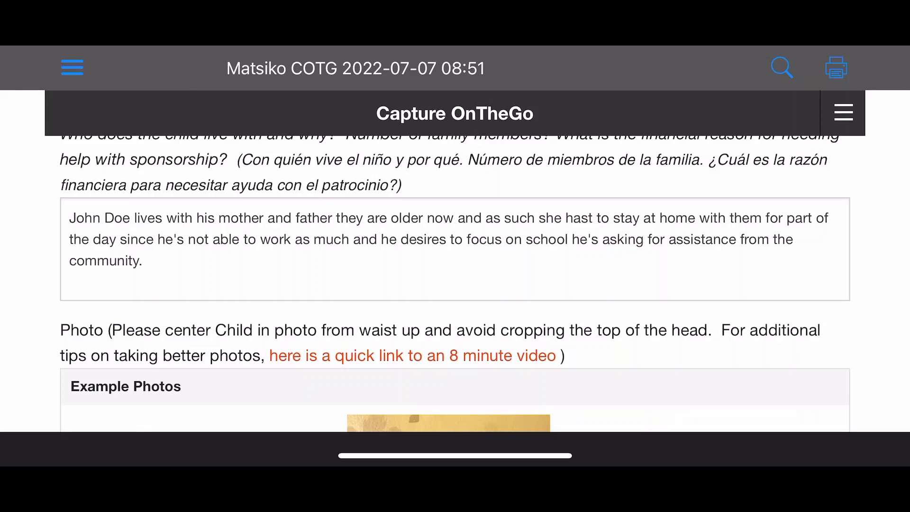
{"action": "scroll", "coordinate": [455, 283], "scroll_direction": "down", "scroll_amount": 4}
{"action": "scroll", "coordinate": [455, 283], "scroll_direction": "up", "scroll_amount": 2}
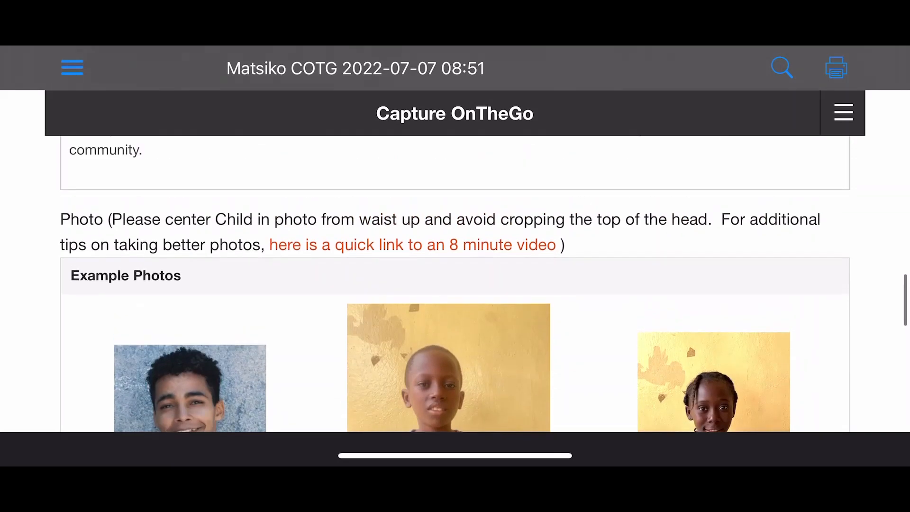
{"action": "scroll", "coordinate": [455, 288], "scroll_direction": "down", "scroll_amount": 2}
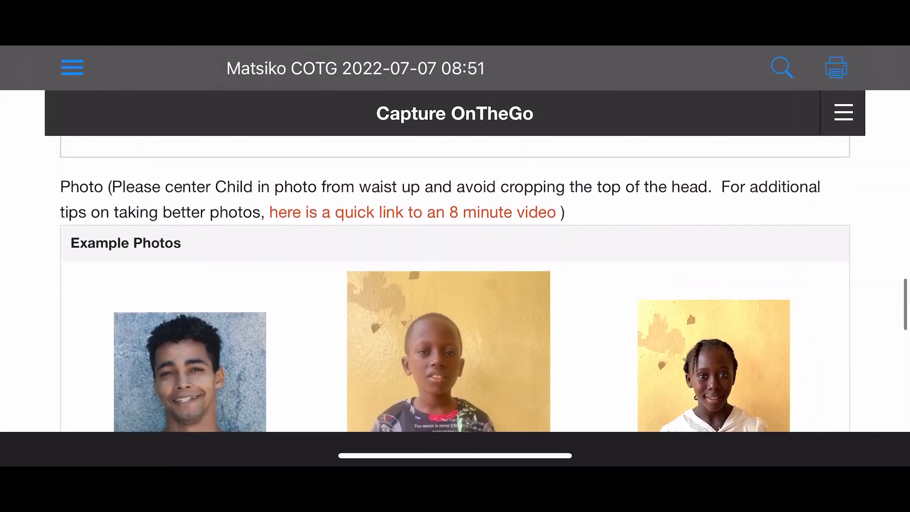
{"action": "scroll", "coordinate": [455, 283], "scroll_direction": "down", "scroll_amount": 3}
{"action": "scroll", "coordinate": [455, 283], "scroll_direction": "up", "scroll_amount": 1}
{"action": "scroll", "coordinate": [455, 283], "scroll_direction": "down", "scroll_amount": 2}
{"action": "scroll", "coordinate": [455, 284], "scroll_direction": "down", "scroll_amount": 3}
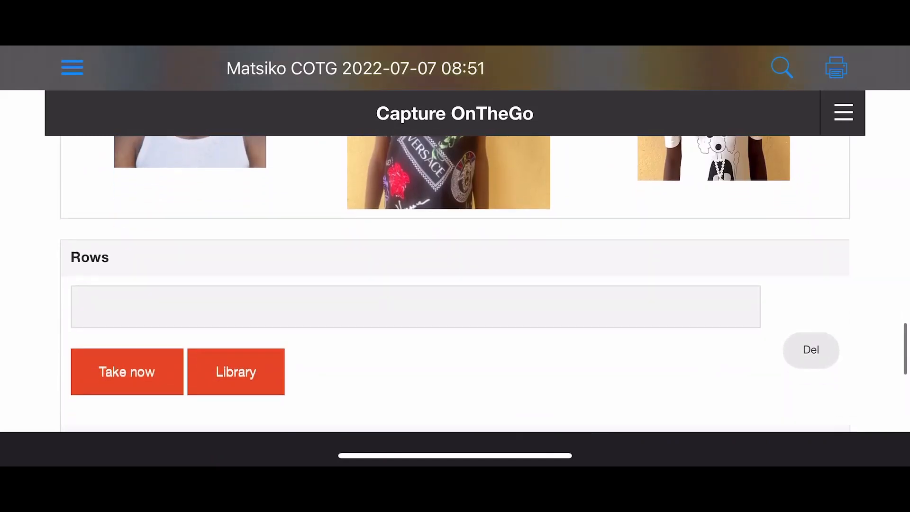
- Take a photo with the front camera for the first photo row and accept it uncropped in full color
{"action": "scroll", "coordinate": [454, 284], "scroll_direction": "down", "scroll_amount": 2}
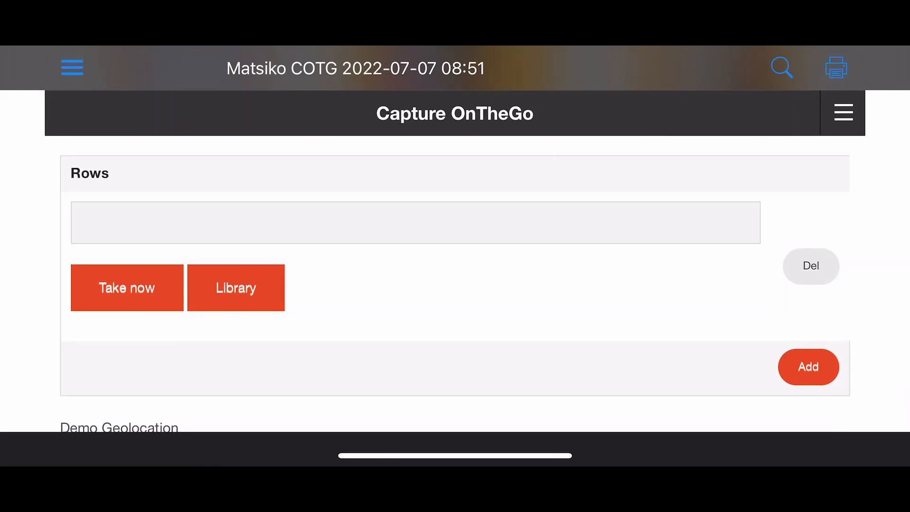
{"action": "left_click", "coordinate": [127, 288]}
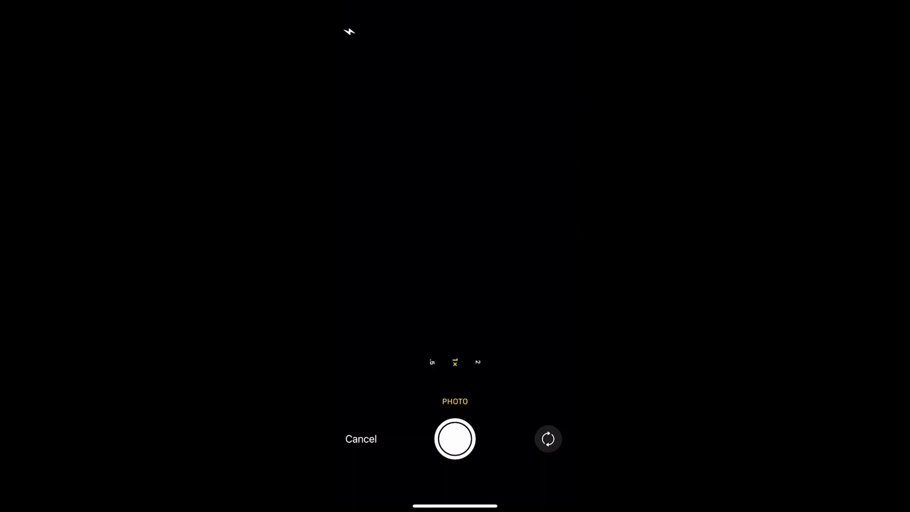
{"action": "left_click", "coordinate": [548, 439]}
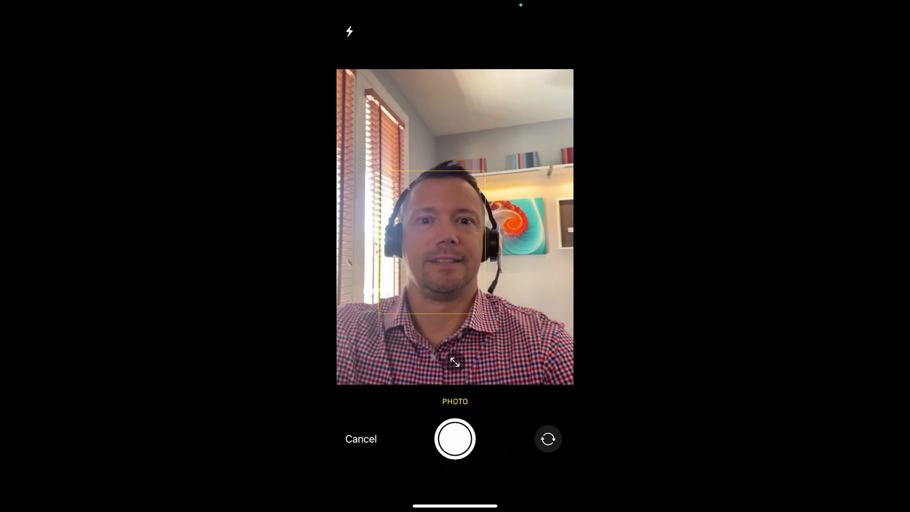
{"action": "left_click", "coordinate": [454, 439]}
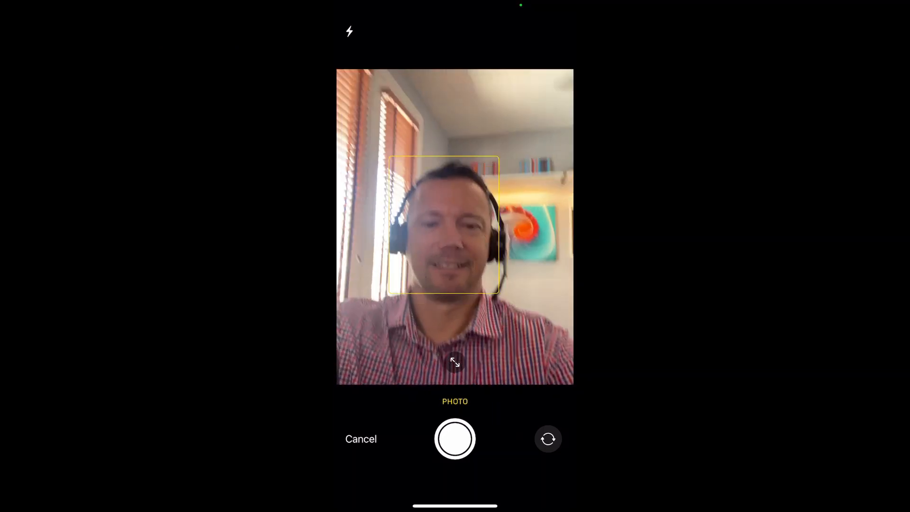
{"action": "left_click", "coordinate": [542, 472]}
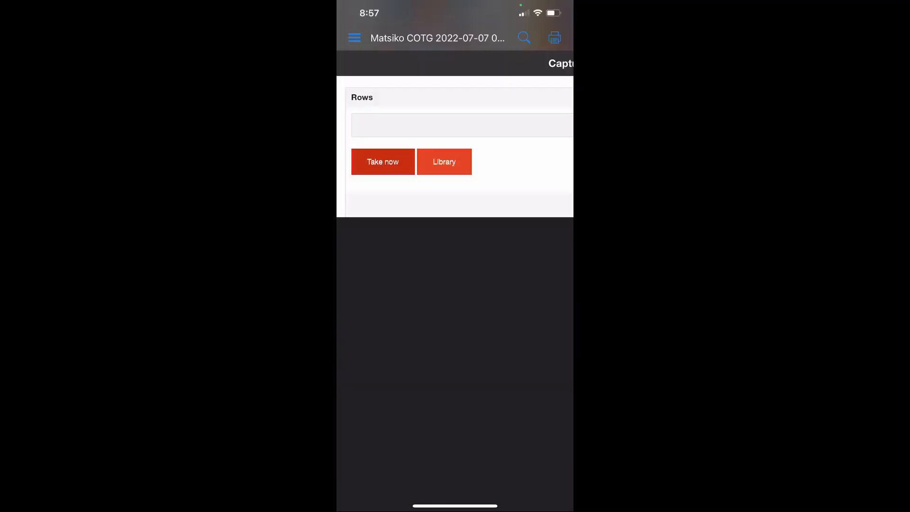
{"action": "left_click", "coordinate": [555, 485]}
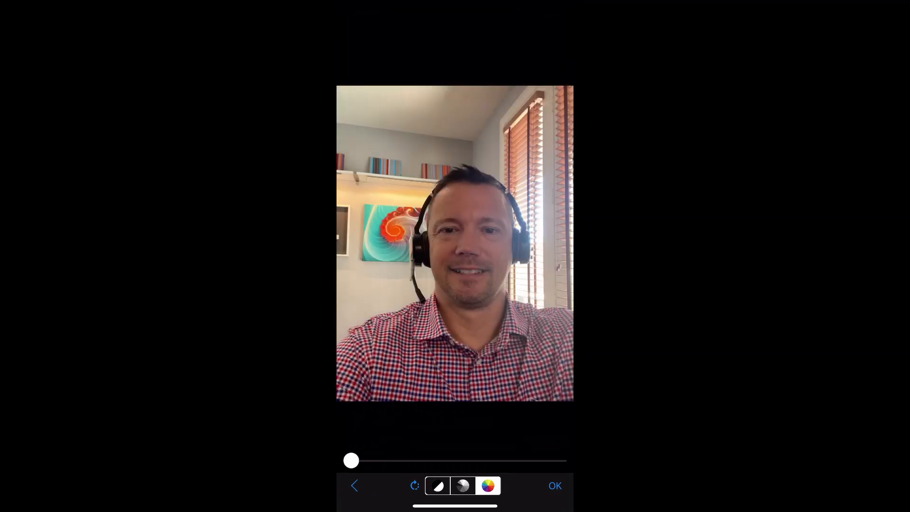
{"action": "left_click", "coordinate": [555, 486]}
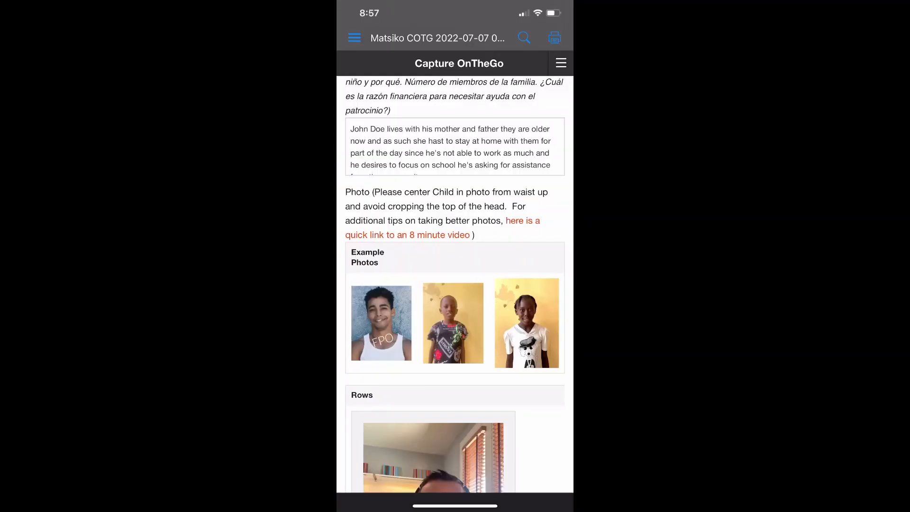
- Add a second photo row and fill it with the library picture of the glowing blue character wearing a dark red beret
{"action": "scroll", "coordinate": [455, 284], "scroll_direction": "down", "scroll_amount": 8}
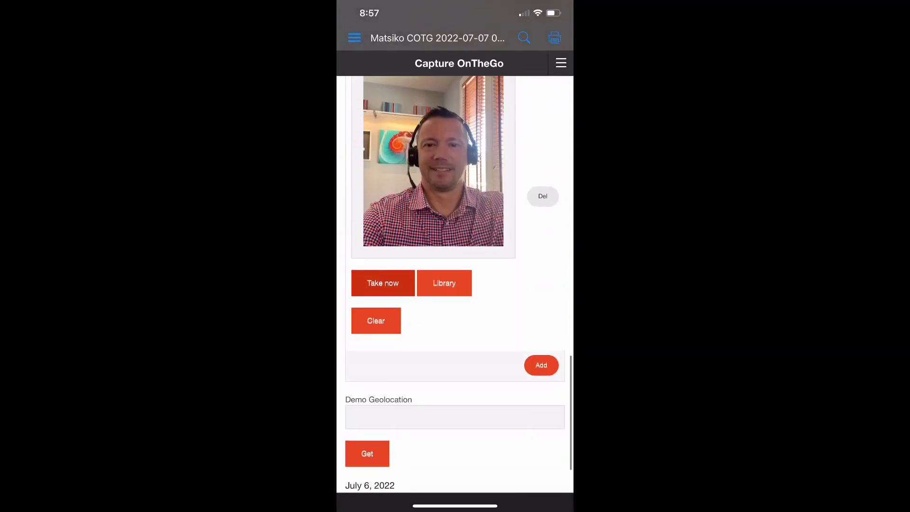
{"action": "left_click", "coordinate": [541, 365]}
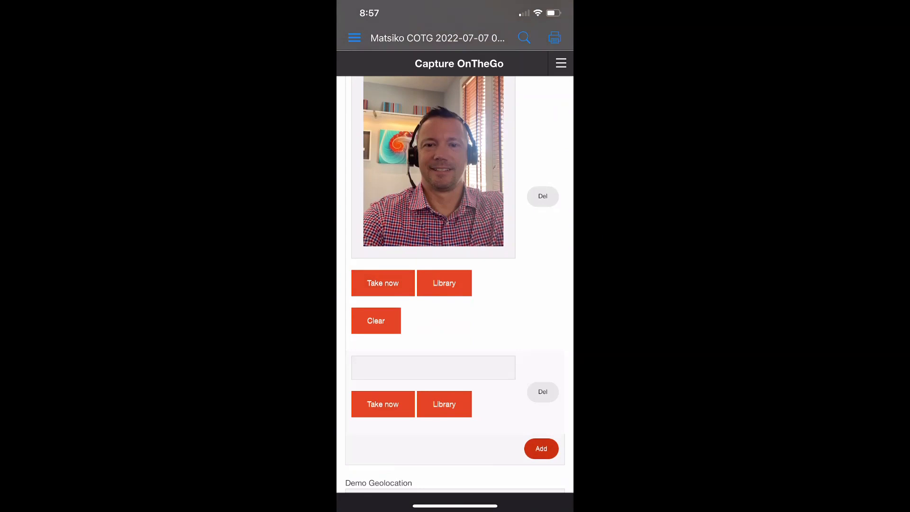
{"action": "left_click", "coordinate": [444, 404]}
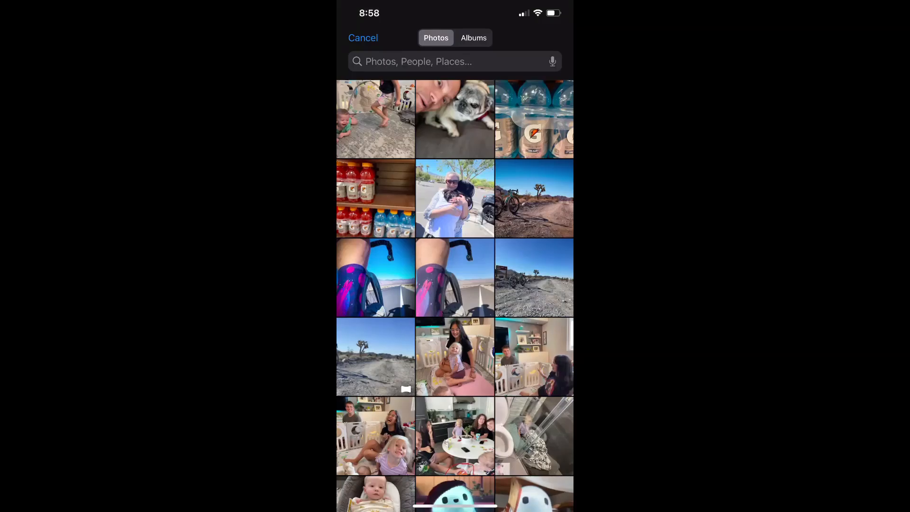
{"action": "scroll", "coordinate": [455, 285], "scroll_direction": "down", "scroll_amount": 6}
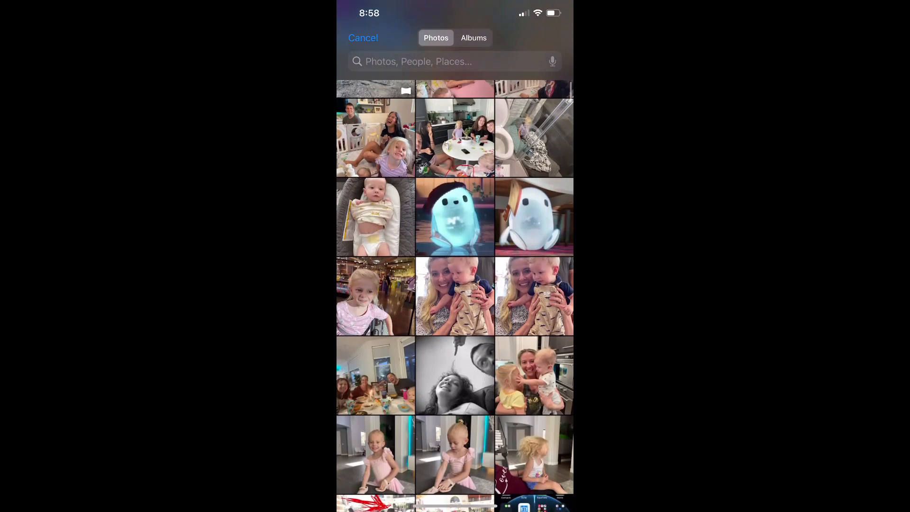
{"action": "left_click", "coordinate": [455, 216]}
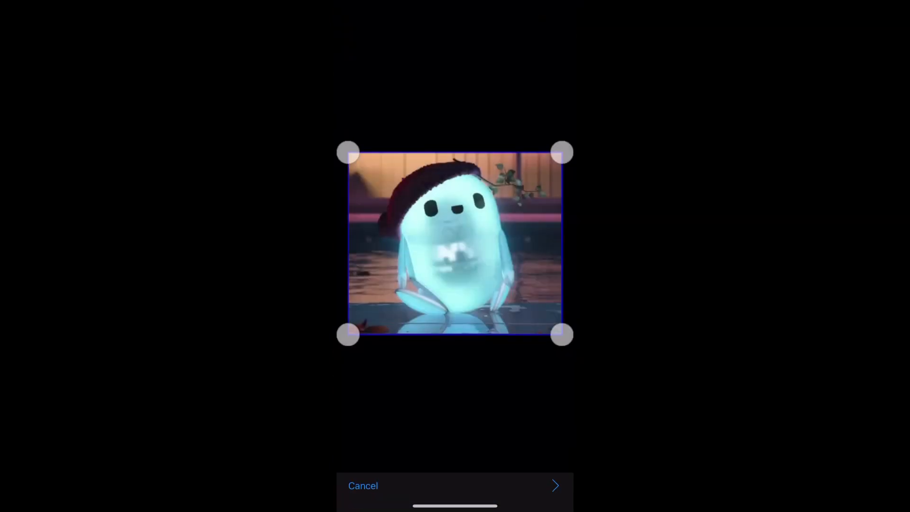
{"action": "left_click", "coordinate": [555, 485]}
{"action": "left_click", "coordinate": [554, 486]}
- Add a third photo row and fill it with the library picture of the baby in a yellow bib
{"action": "scroll", "coordinate": [455, 284], "scroll_direction": "down", "scroll_amount": 2}
{"action": "scroll", "coordinate": [454, 285], "scroll_direction": "down", "scroll_amount": 5}
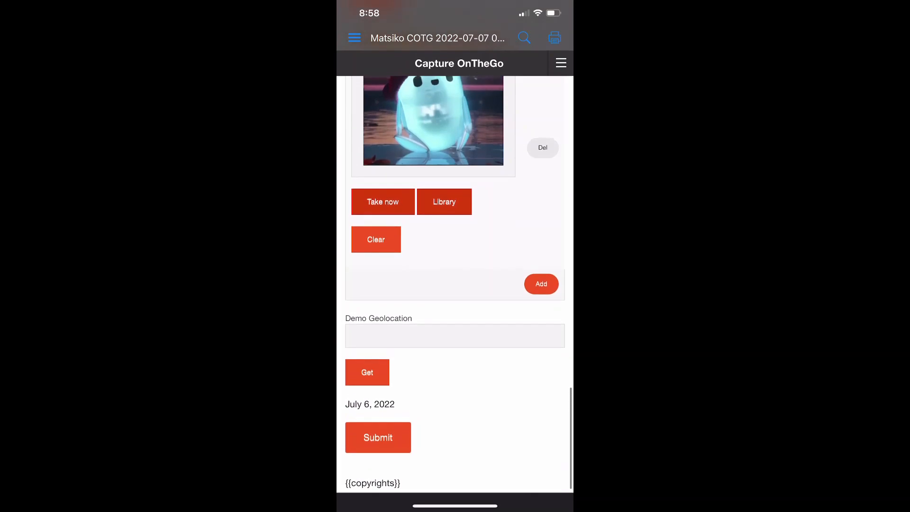
{"action": "left_click", "coordinate": [541, 286]}
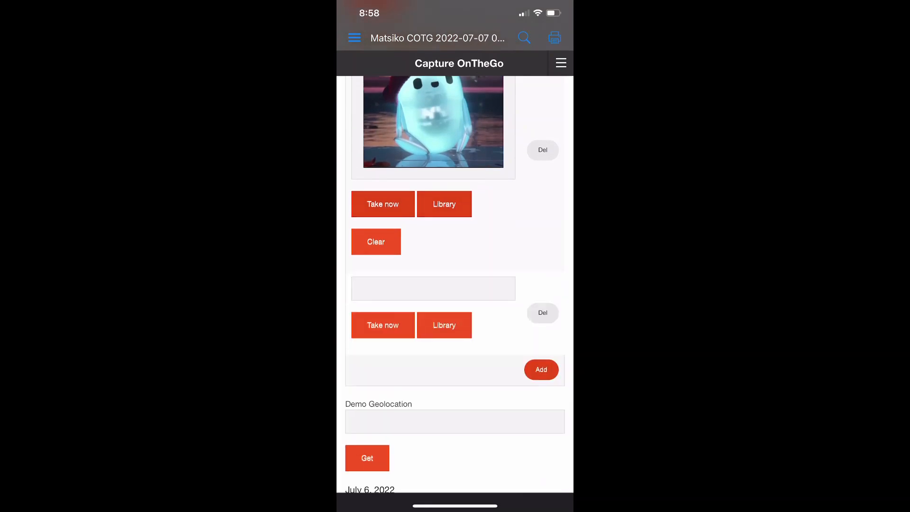
{"action": "left_click", "coordinate": [444, 325]}
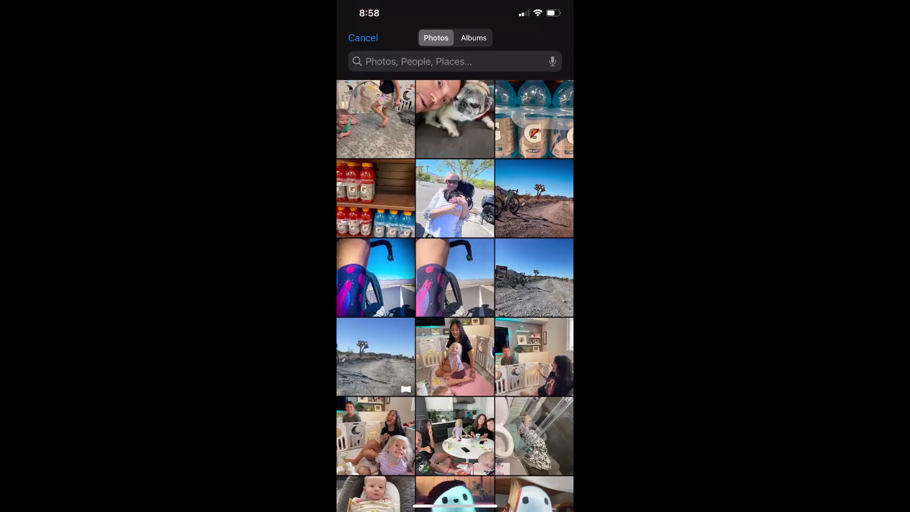
{"action": "scroll", "coordinate": [454, 294], "scroll_direction": "down", "scroll_amount": 15}
{"action": "left_click", "coordinate": [539, 218]}
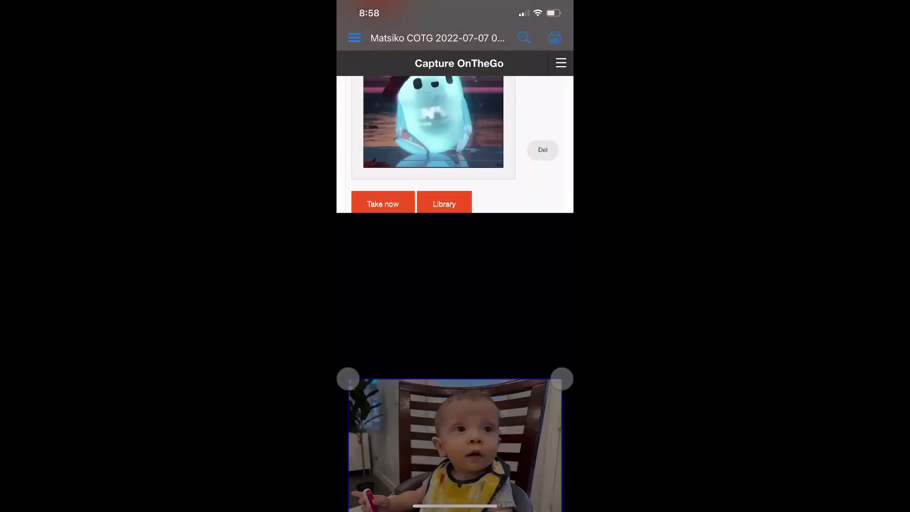
{"action": "left_click", "coordinate": [554, 485]}
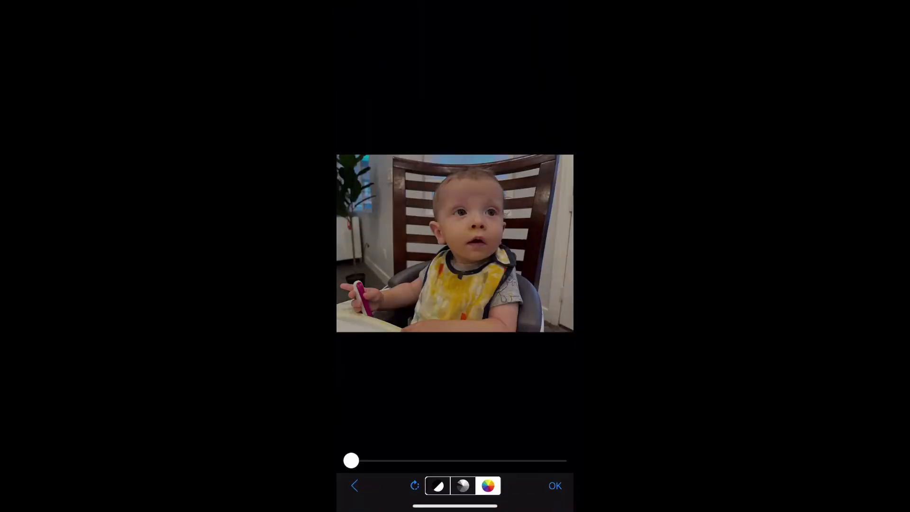
{"action": "left_click", "coordinate": [555, 485]}
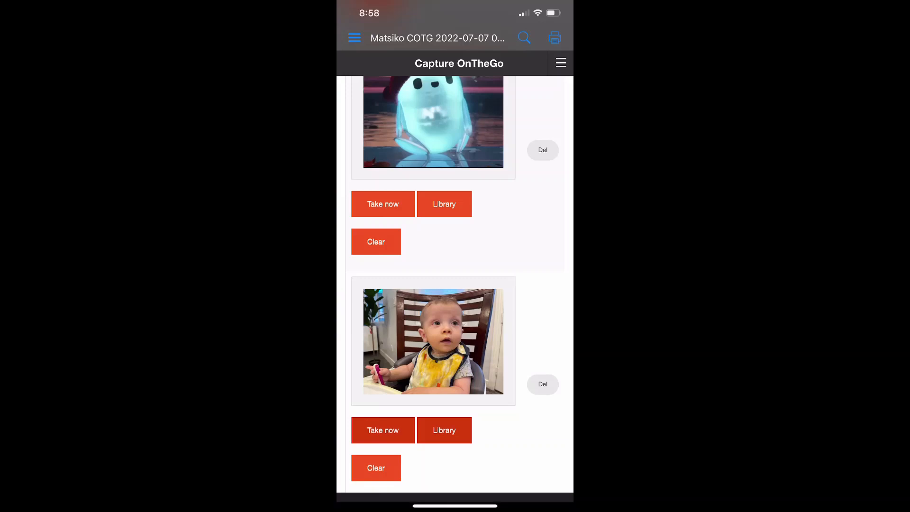
- Capture the current position in the Demo Geolocation field and submit the application form
{"action": "scroll", "coordinate": [454, 285], "scroll_direction": "down", "scroll_amount": 5}
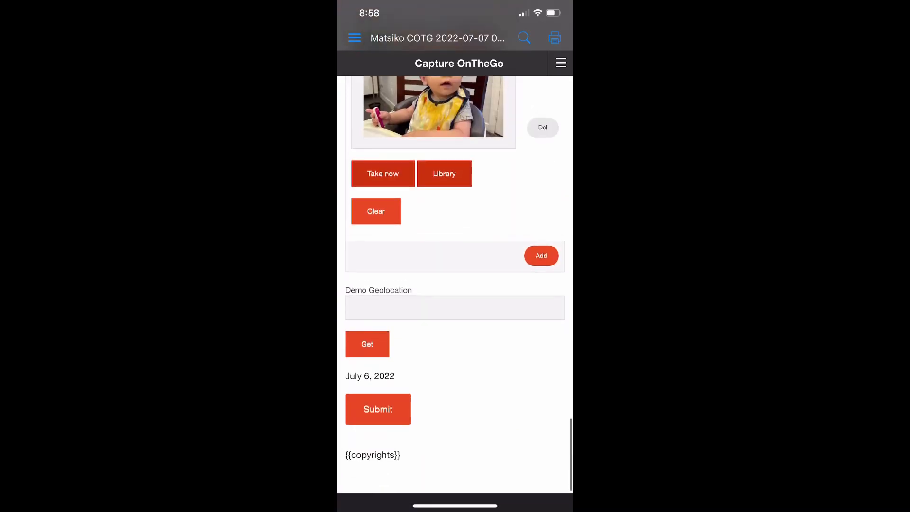
{"action": "left_click", "coordinate": [367, 363]}
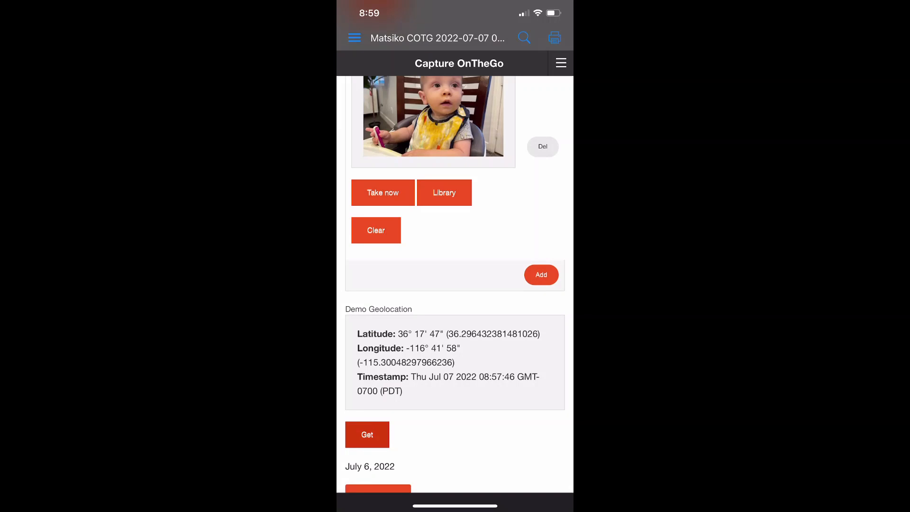
{"action": "scroll", "coordinate": [455, 284], "scroll_direction": "down", "scroll_amount": 3}
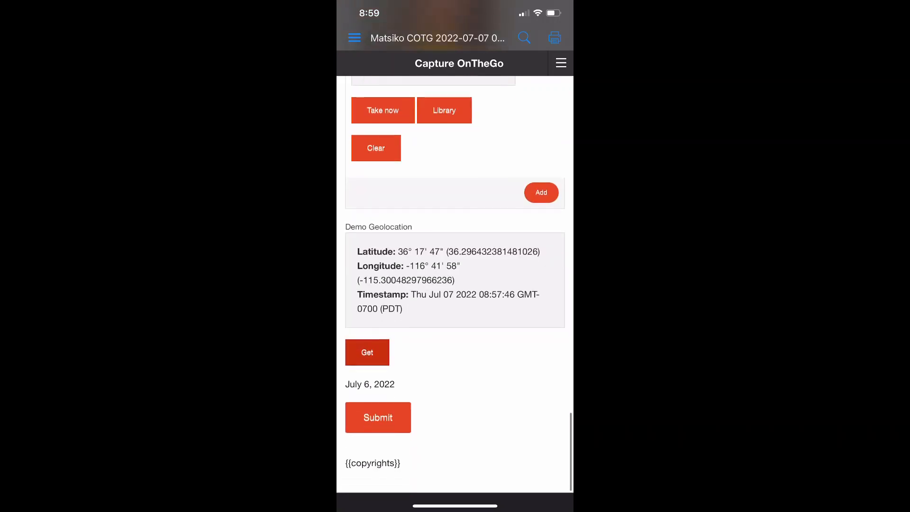
{"action": "left_click", "coordinate": [377, 428]}
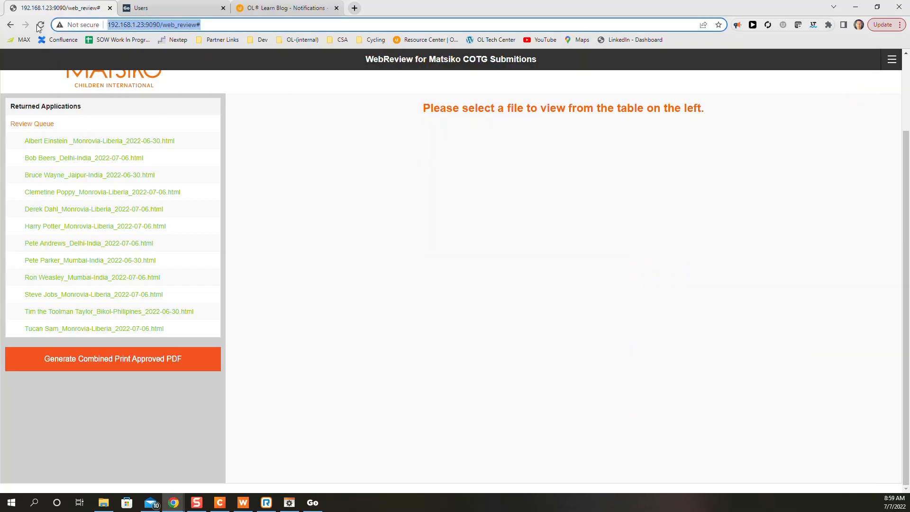
- In the Chrome WebReview page, reload the Returned Applications list and open the Monrovia-Liberia application dated 2022-07-07
{"action": "left_click", "coordinate": [41, 25]}
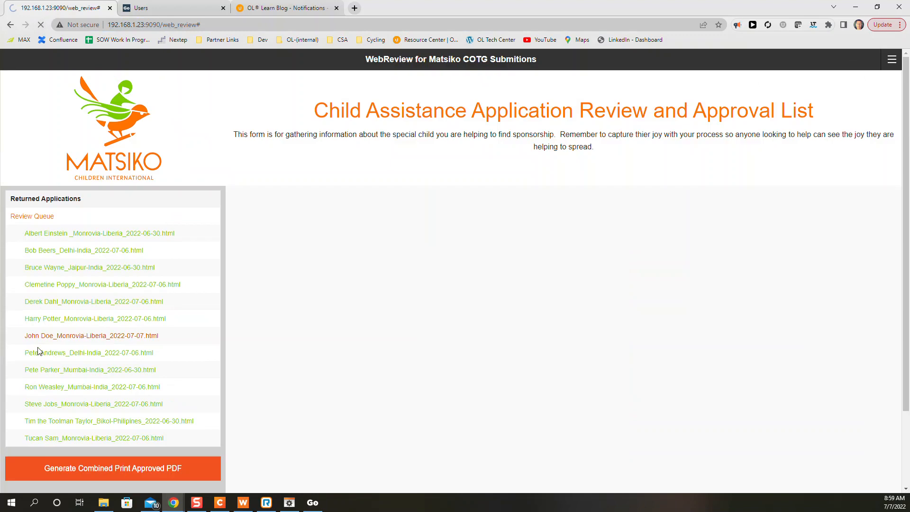
{"action": "scroll", "coordinate": [332, 308], "scroll_direction": "up", "scroll_amount": 2}
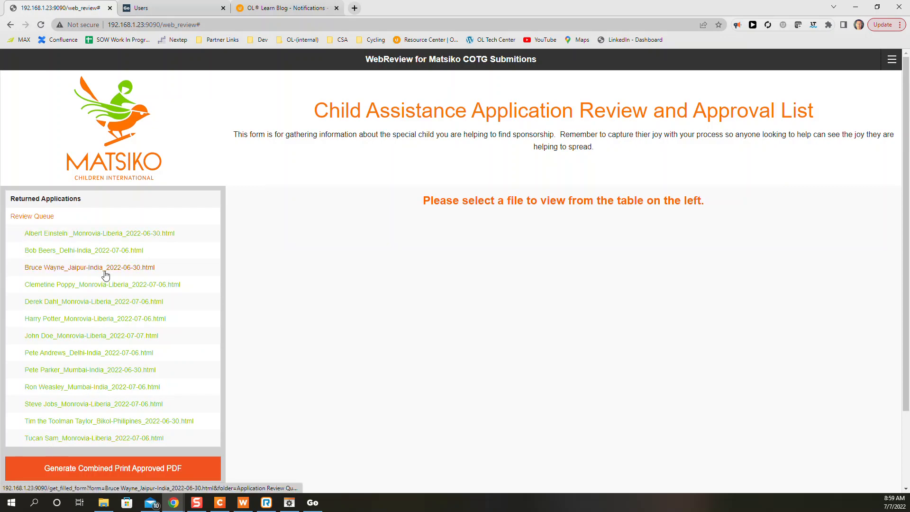
{"action": "left_click", "coordinate": [65, 341]}
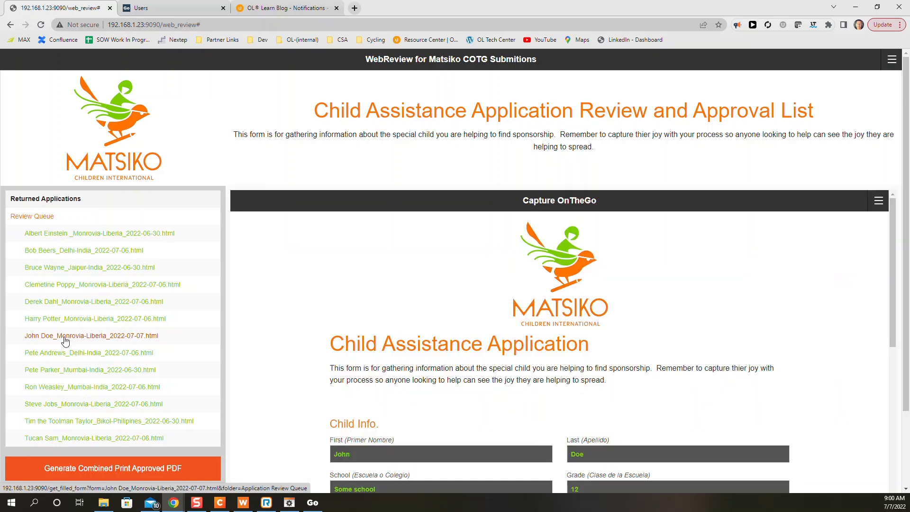
- Enter the child's identification number in the Child Number field of the opened application
{"action": "scroll", "coordinate": [584, 268], "scroll_direction": "down", "scroll_amount": 2}
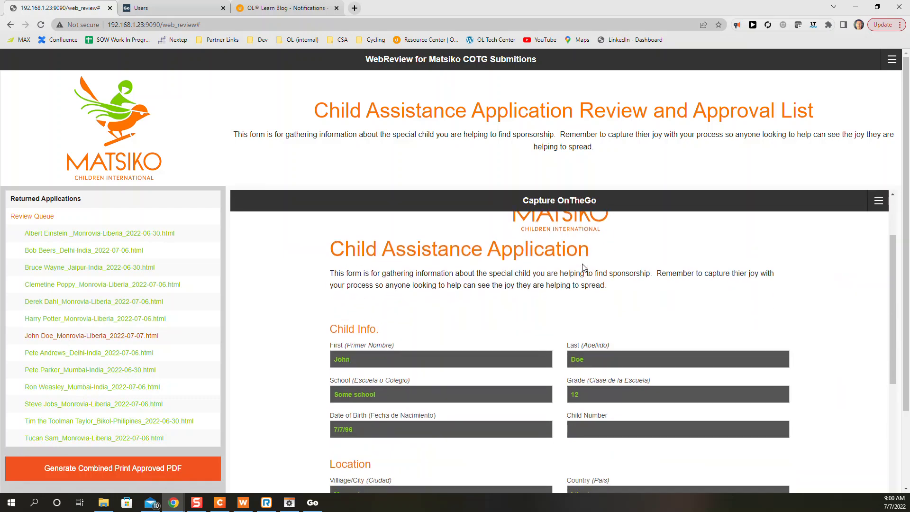
{"action": "scroll", "coordinate": [584, 268], "scroll_direction": "down", "scroll_amount": 2}
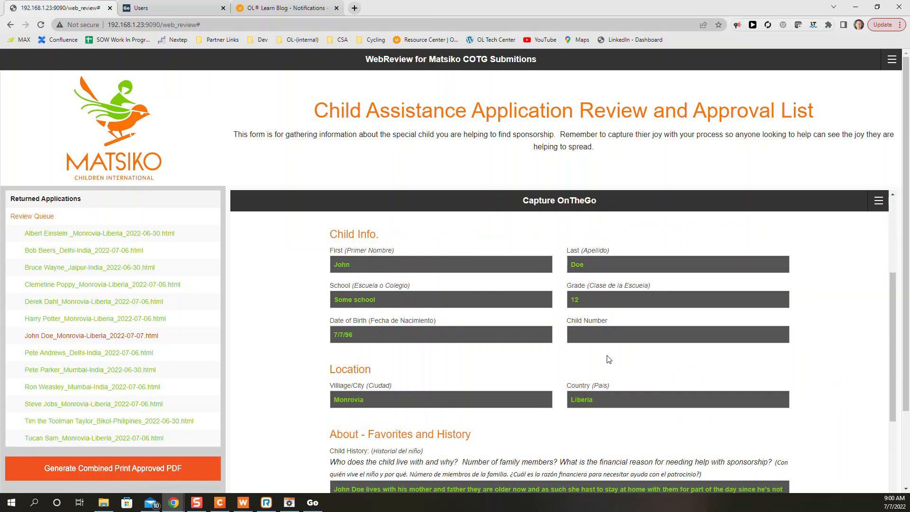
{"action": "left_click", "coordinate": [591, 336]}
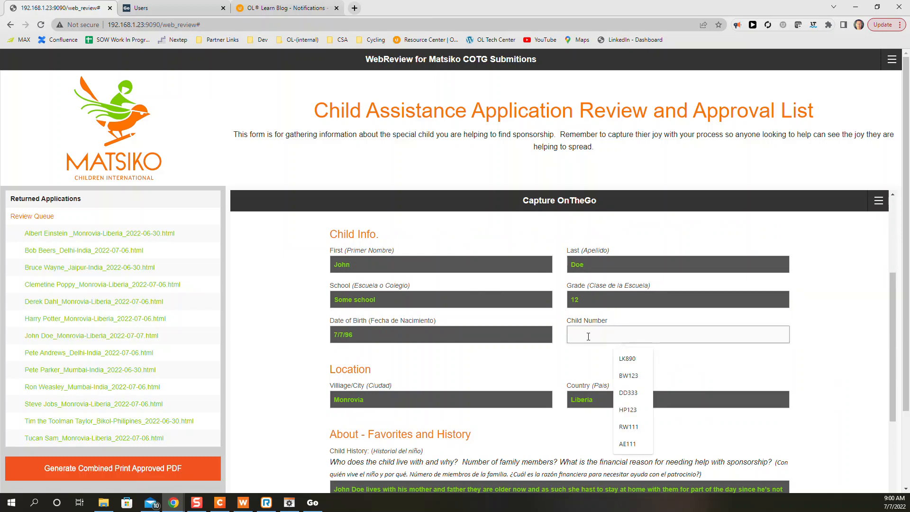
{"action": "type", "text": "J"}
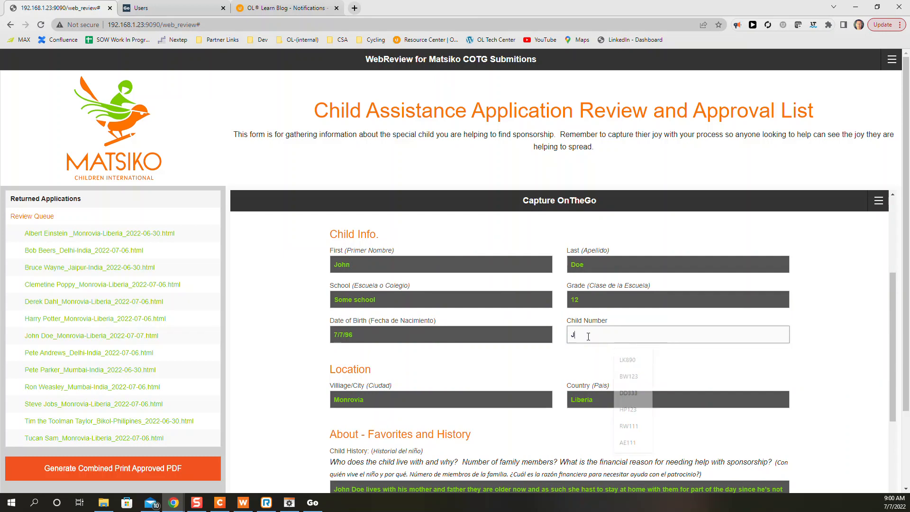
{"action": "type", "text": "D111"}
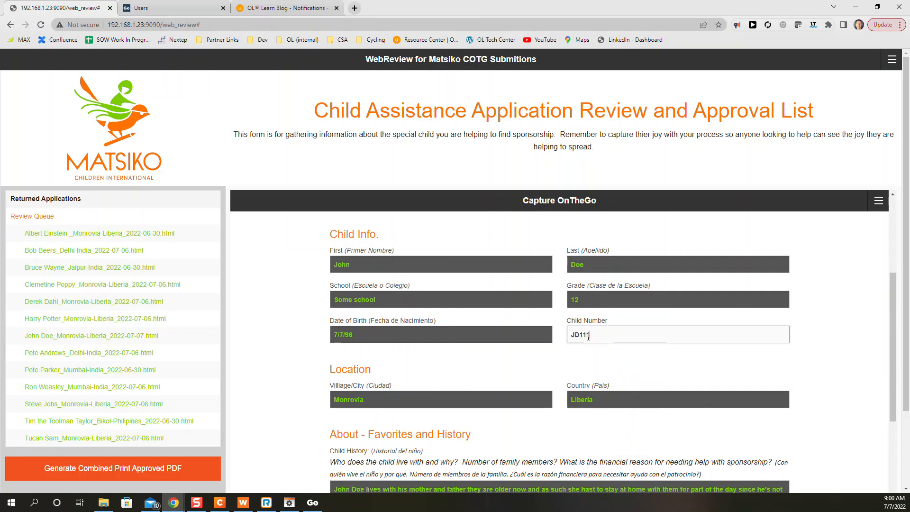
{"action": "left_click", "coordinate": [600, 356]}
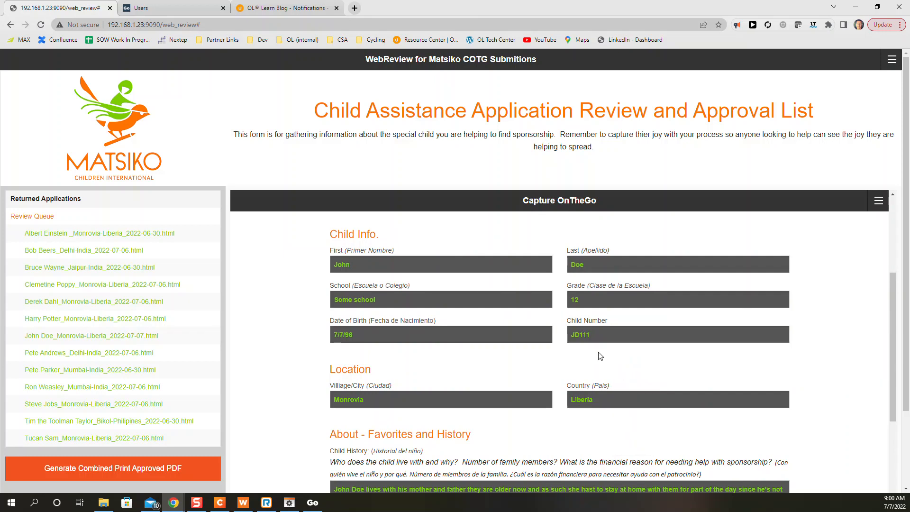
- Correct "hast to stay" to "has to stay" in the Child History text
{"action": "scroll", "coordinate": [521, 341], "scroll_direction": "down", "scroll_amount": 2}
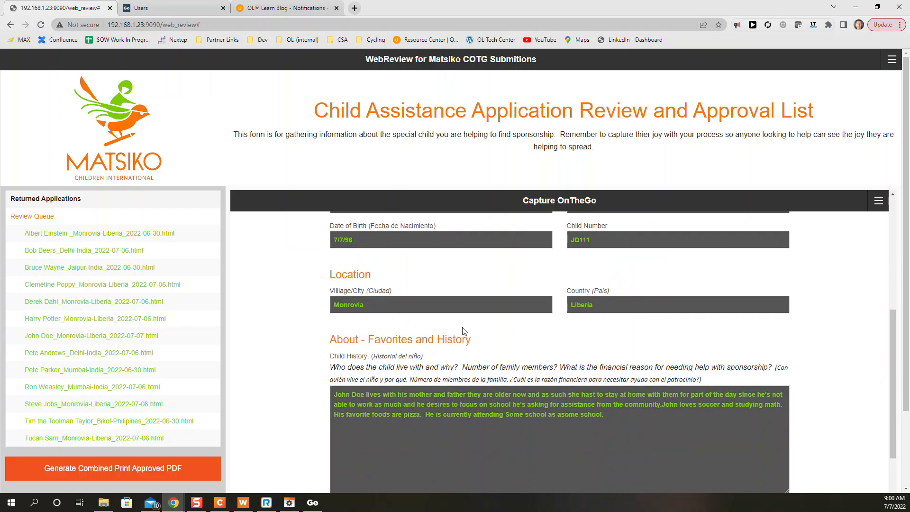
{"action": "scroll", "coordinate": [640, 337], "scroll_direction": "down", "scroll_amount": 1}
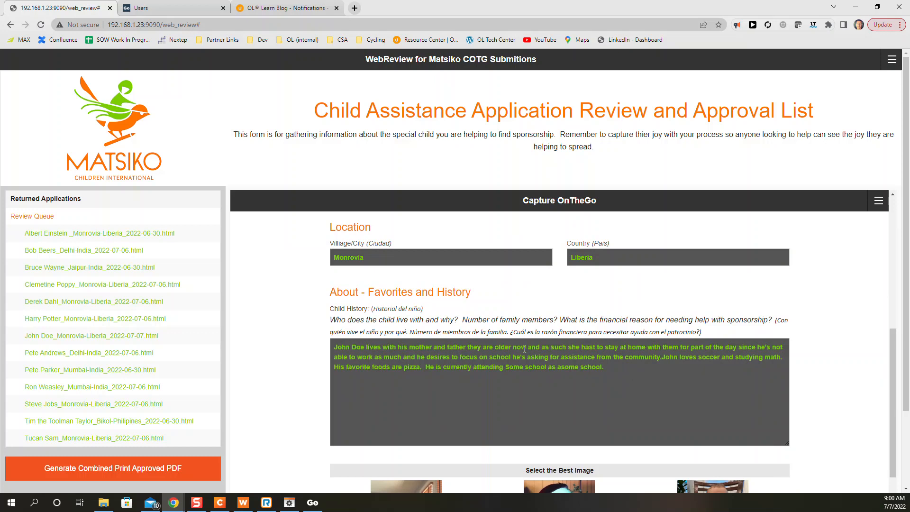
{"action": "left_click", "coordinate": [593, 347]}
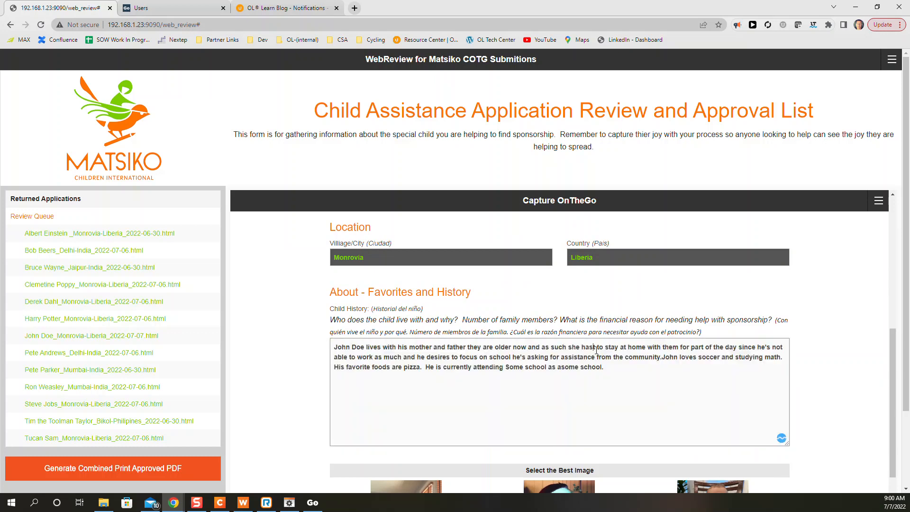
{"action": "key", "text": "BackSpace"}
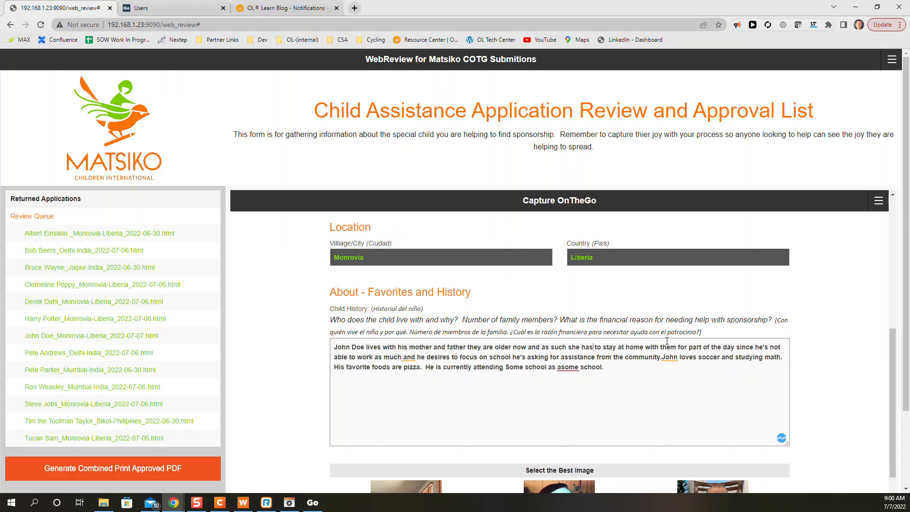
{"action": "double_click", "coordinate": [692, 348]}
{"action": "left_click", "coordinate": [718, 330]}
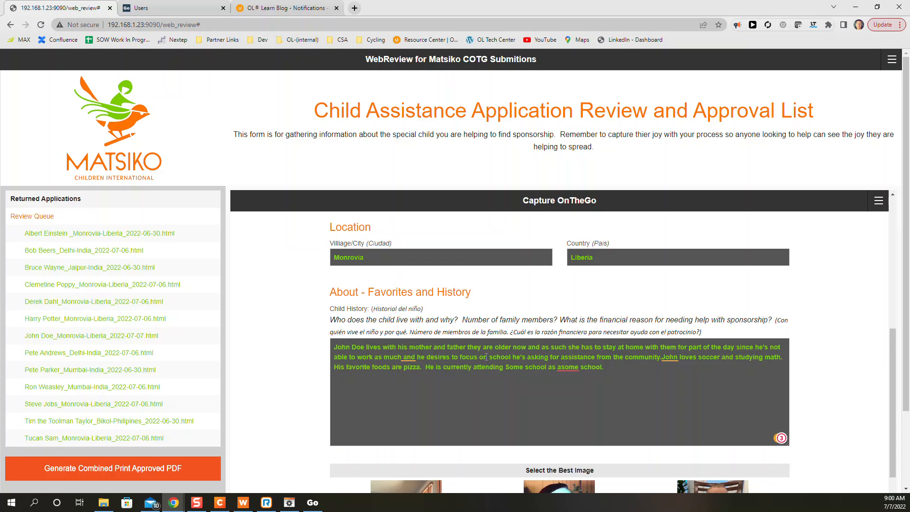
- In Child History, add a comma after "focus on school" and begin a new sentence with "Since" after "part of the day."
{"action": "left_click", "coordinate": [508, 357]}
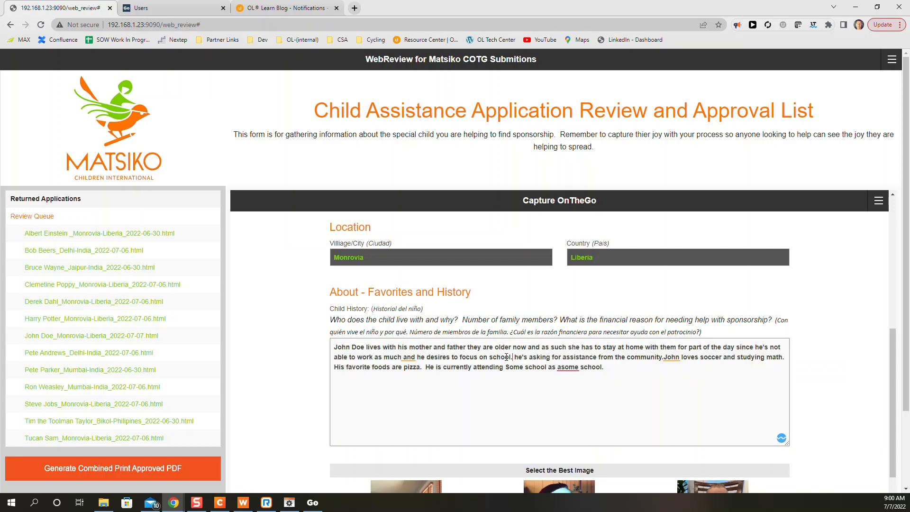
{"action": "key", "text": "BackSpace"}
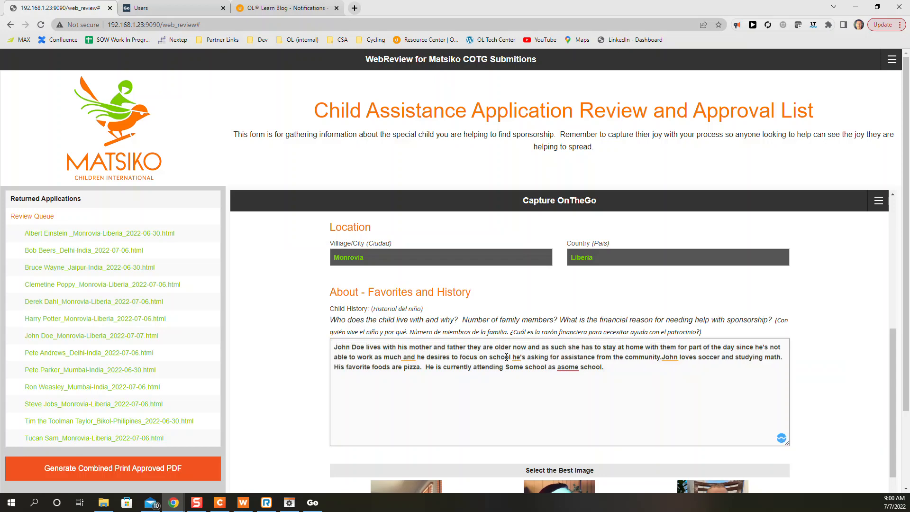
{"action": "type", "text": ","}
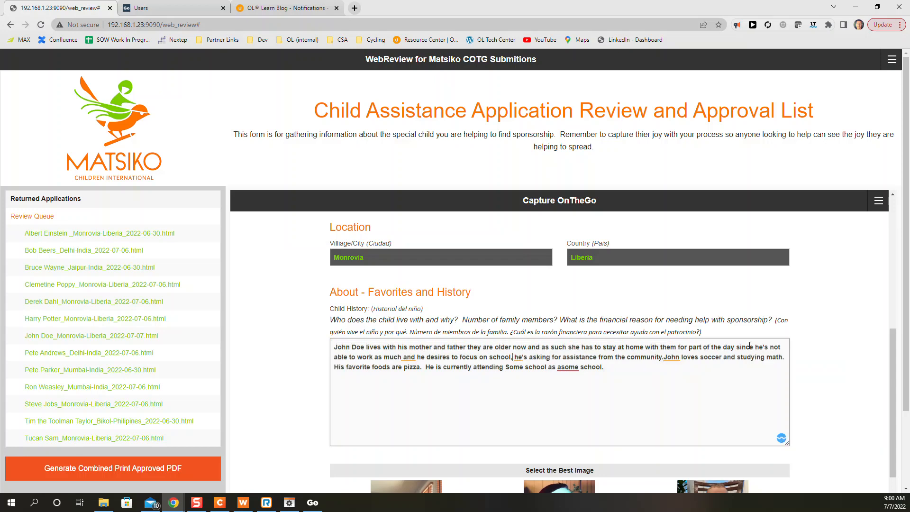
{"action": "left_click", "coordinate": [735, 345]}
{"action": "type", "text": "H"}
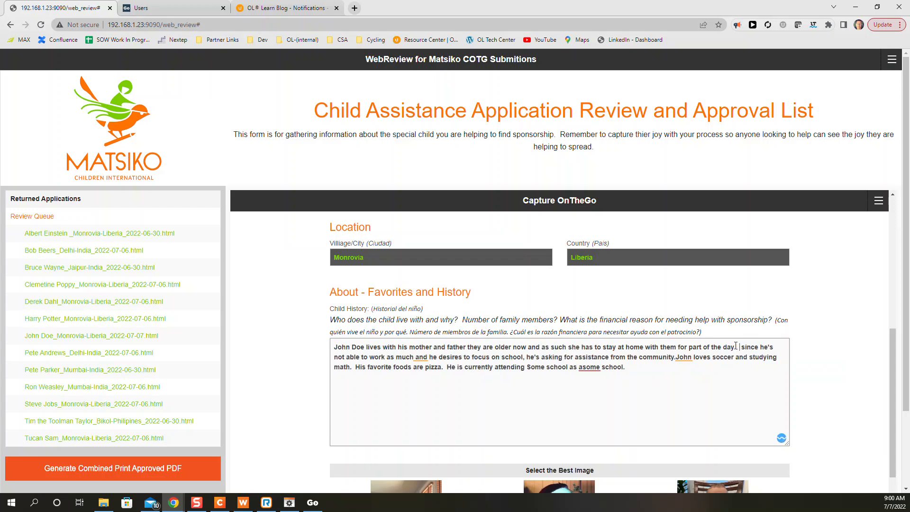
{"action": "key", "text": "Delete"}
{"action": "key", "text": "BackSpace"}
{"action": "type", "text": "S"}
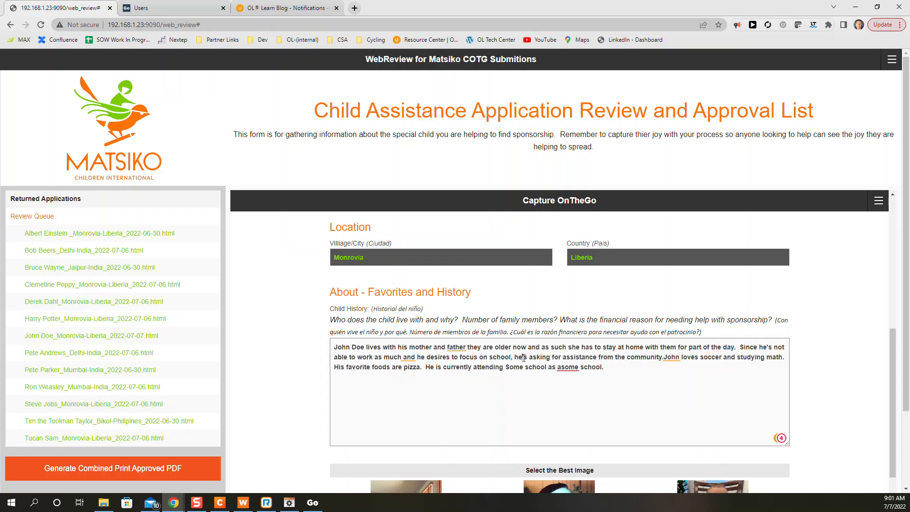
- Change "he's asking" to "he is asking" in Child History and insert a space after "community."
{"action": "type", "text": "i"}
{"action": "key", "text": "Delete"}
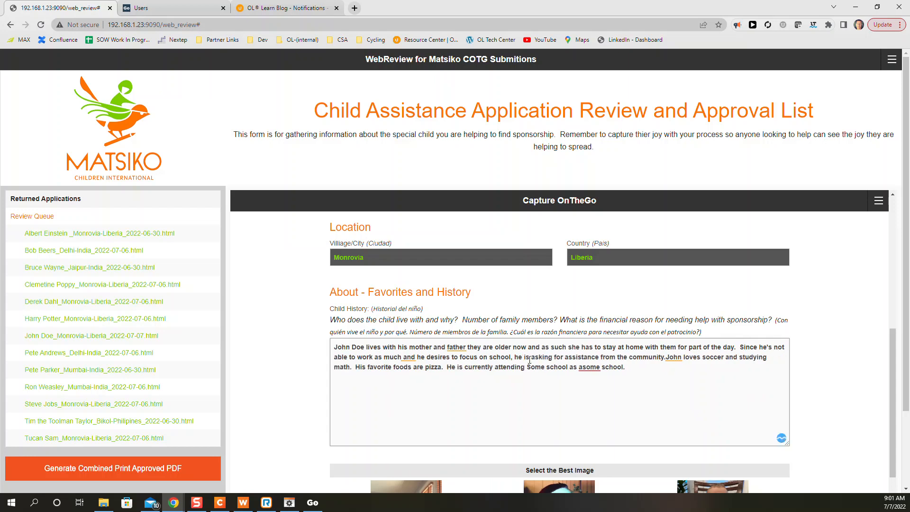
{"action": "scroll", "coordinate": [547, 372], "scroll_direction": "up", "scroll_amount": 1}
{"action": "left_click", "coordinate": [664, 405]}
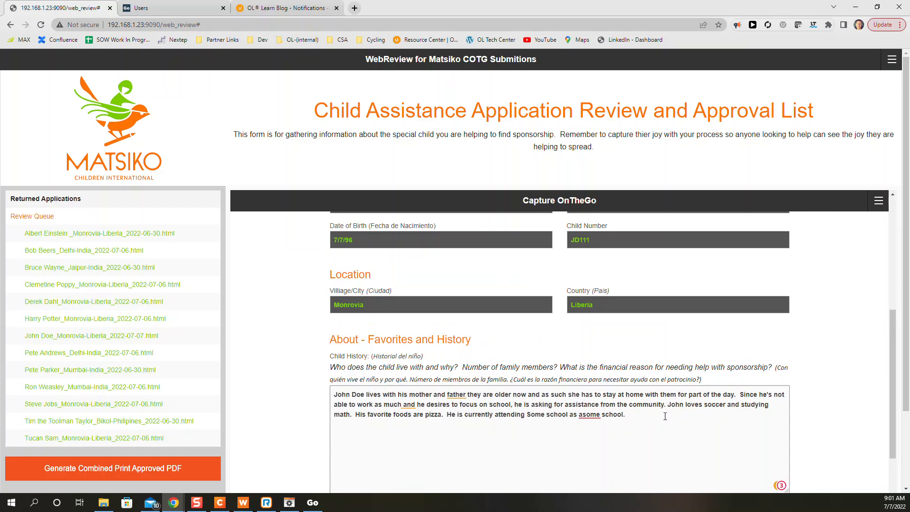
{"action": "left_click", "coordinate": [665, 415], "text": "shift"}
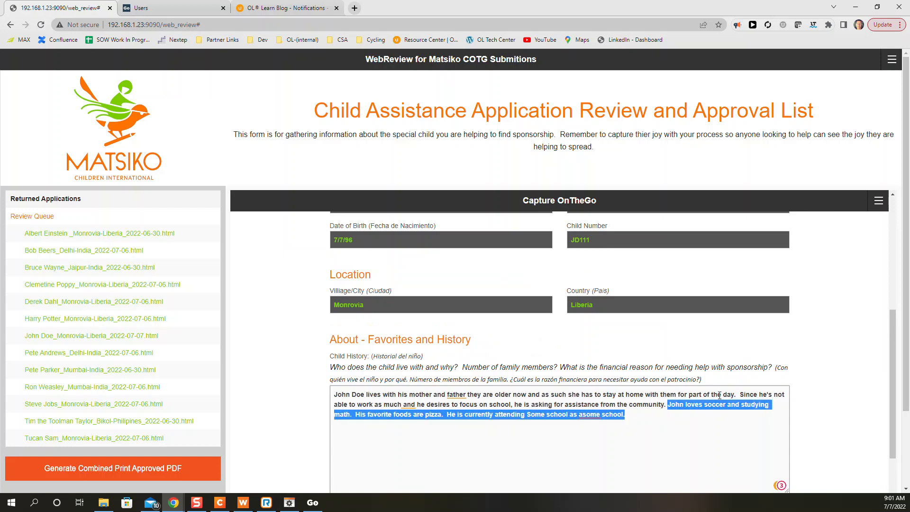
{"action": "scroll", "coordinate": [616, 360], "scroll_direction": "up", "scroll_amount": 4}
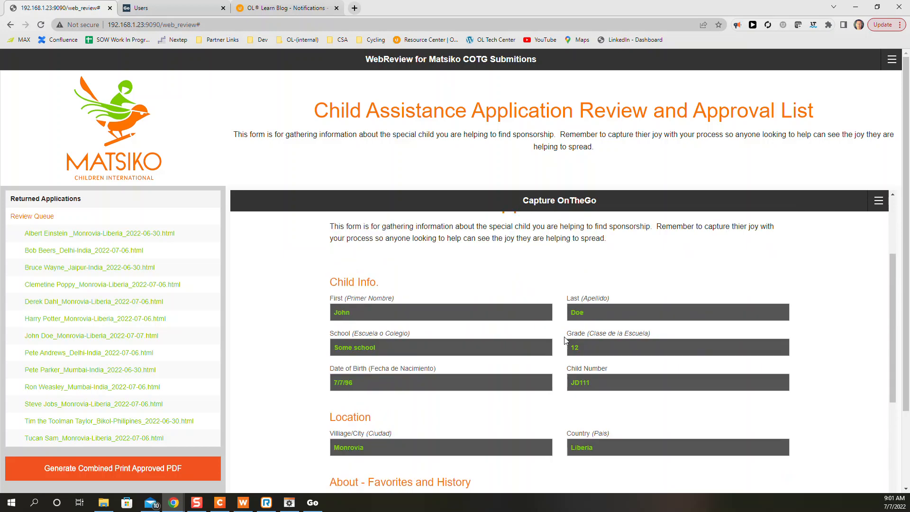
{"action": "scroll", "coordinate": [559, 332], "scroll_direction": "down", "scroll_amount": 2}
{"action": "scroll", "coordinate": [555, 358], "scroll_direction": "down", "scroll_amount": 3}
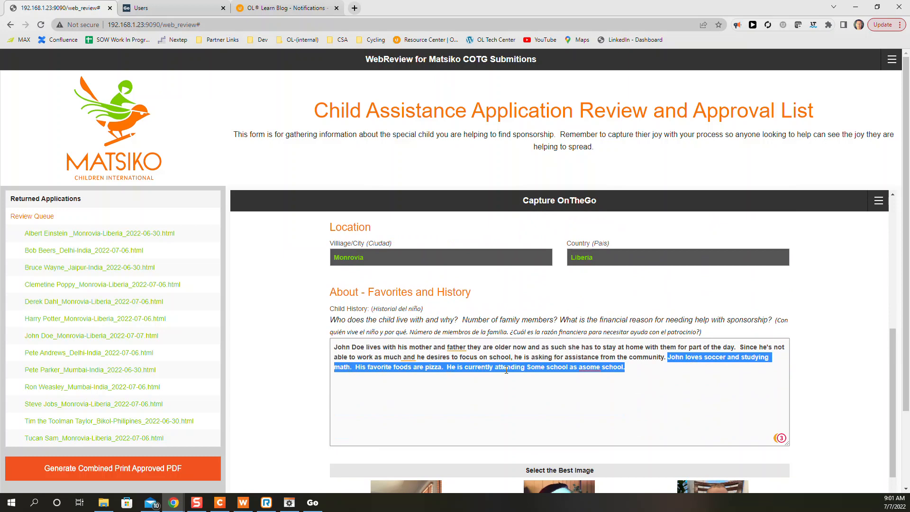
- Correct "as asome school" to "at some school" at the end of the Child History text
{"action": "left_click", "coordinate": [582, 368]}
{"action": "key", "text": "BackSpace"}
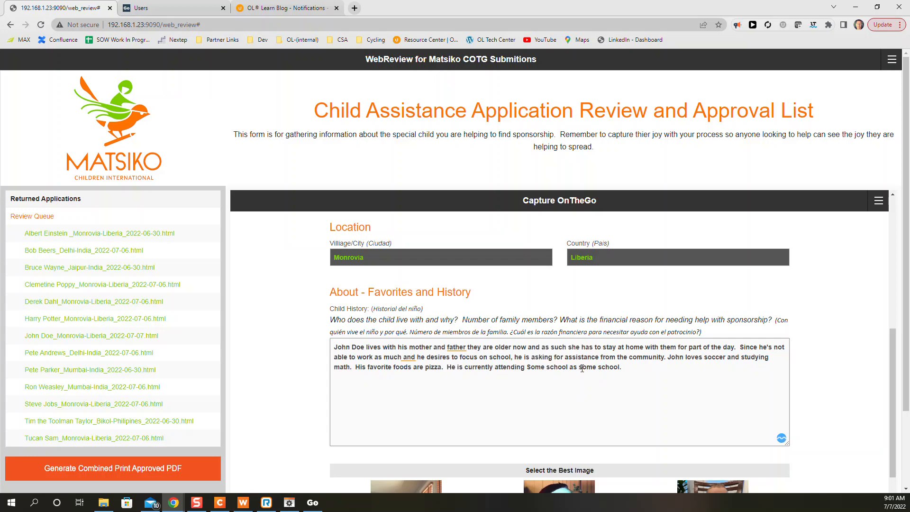
{"action": "key", "text": "BackSpace"}
{"action": "key", "text": "BackSpace"}
{"action": "type", "text": "t"}
{"action": "scroll", "coordinate": [819, 320], "scroll_direction": "down", "scroll_amount": 3}
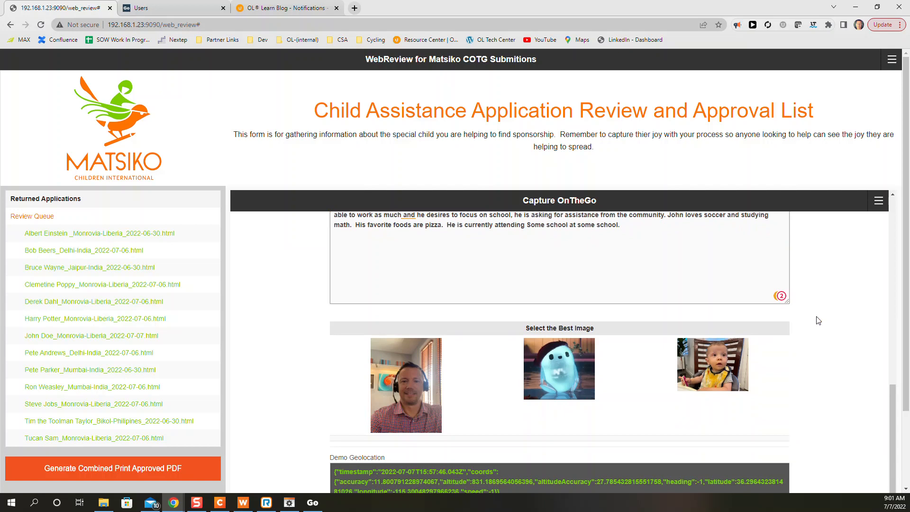
{"action": "left_click", "coordinate": [844, 309]}
- Apply the punctuation suggestions in Child History, adding commas after "father" and before "and he desires"
{"action": "scroll", "coordinate": [777, 360], "scroll_direction": "up", "scroll_amount": 4}
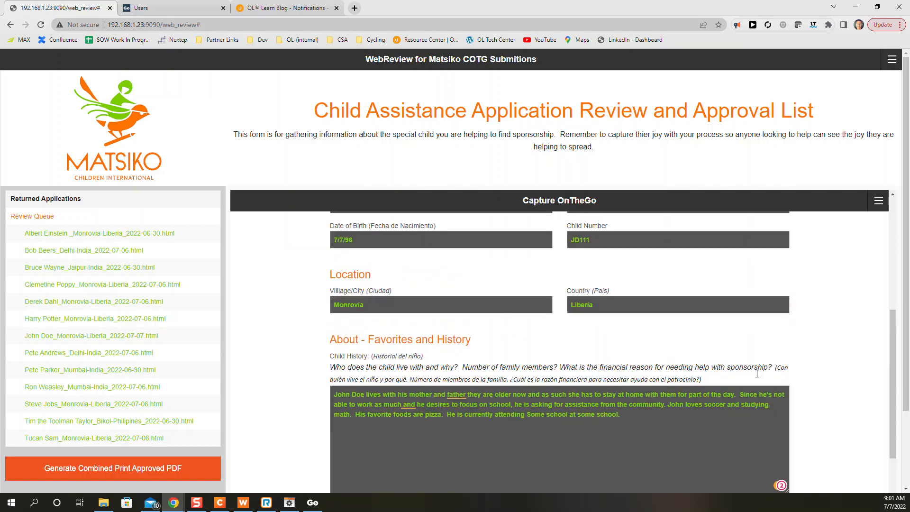
{"action": "left_click", "coordinate": [448, 394]}
{"action": "left_click", "coordinate": [466, 439]}
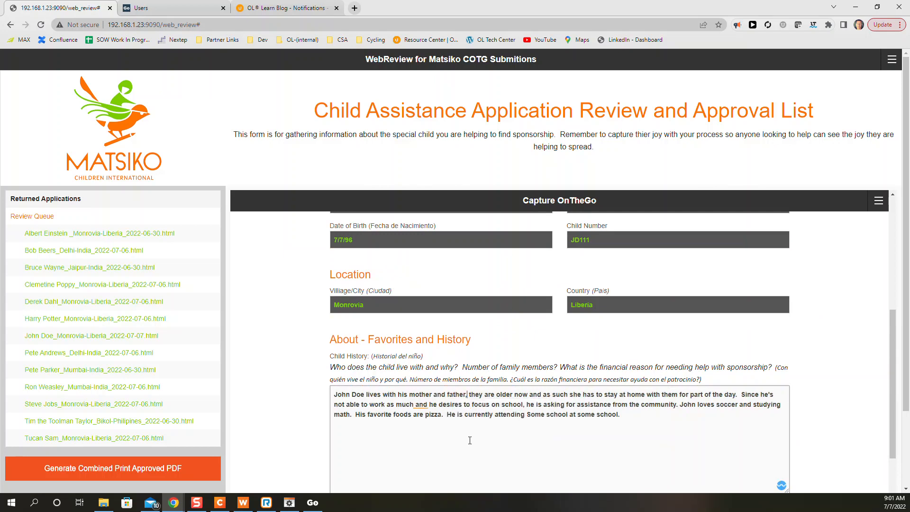
{"action": "left_click", "coordinate": [422, 406]}
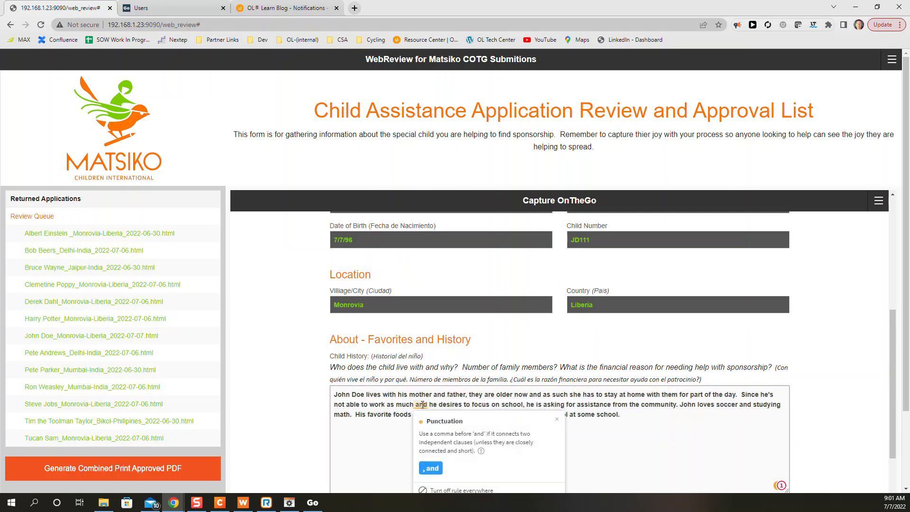
{"action": "left_click", "coordinate": [429, 468]}
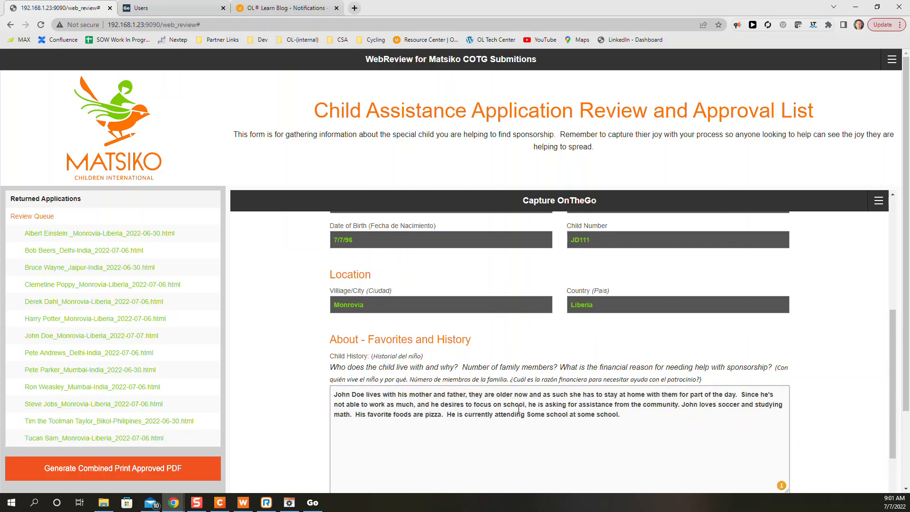
{"action": "scroll", "coordinate": [513, 410], "scroll_direction": "down", "scroll_amount": 2}
{"action": "left_click", "coordinate": [827, 361]}
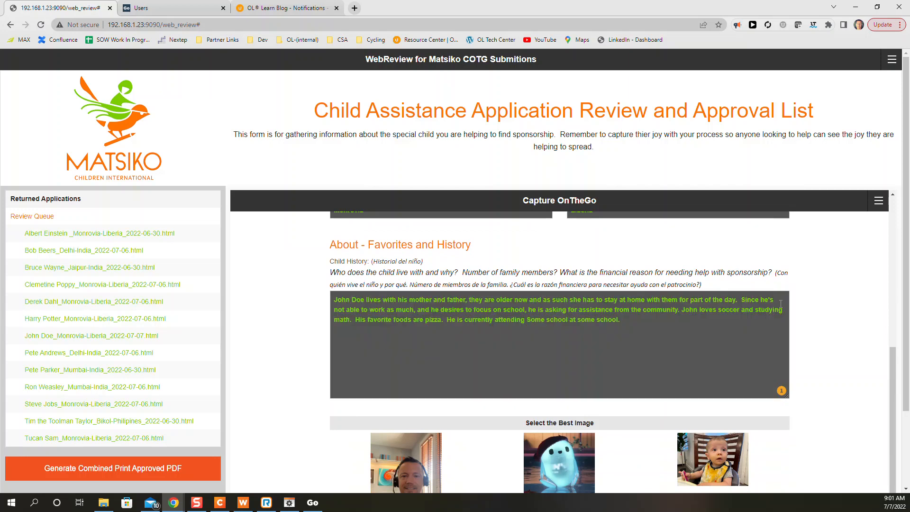
- Choose the photo of the man wearing a headset as the application's best image
{"action": "scroll", "coordinate": [781, 303], "scroll_direction": "up", "scroll_amount": 1}
{"action": "scroll", "coordinate": [808, 333], "scroll_direction": "down", "scroll_amount": 2}
{"action": "scroll", "coordinate": [812, 335], "scroll_direction": "down", "scroll_amount": 1}
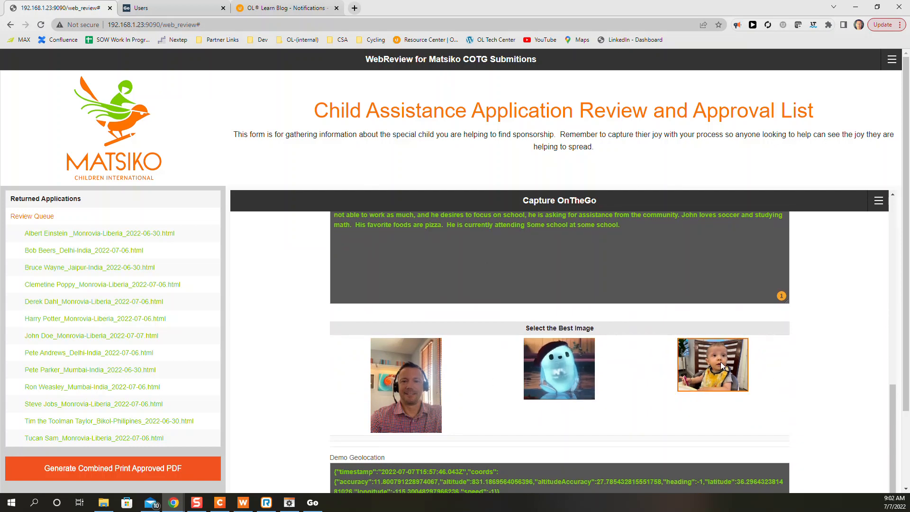
{"action": "left_click", "coordinate": [415, 369]}
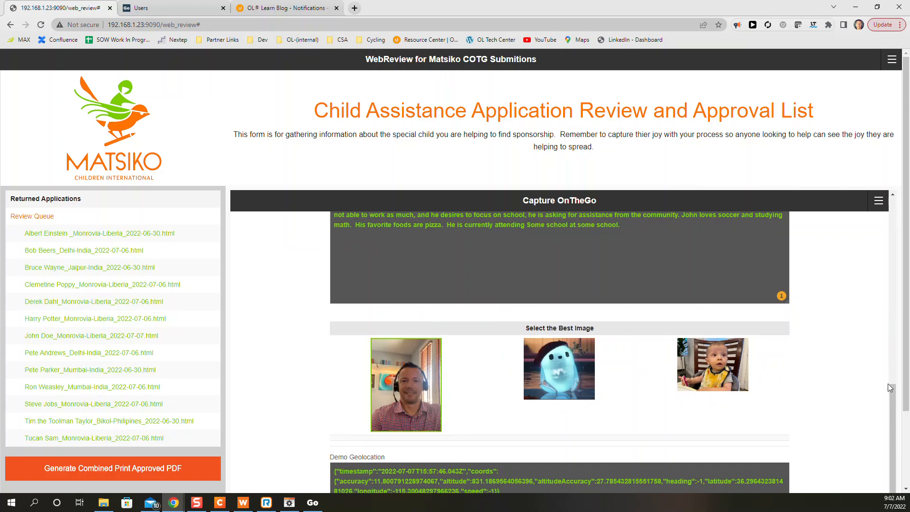
- Check the Demo Geolocation and Meeting Date fields and submit the reviewed application
{"action": "scroll", "coordinate": [803, 393], "scroll_direction": "down", "scroll_amount": 1}
{"action": "scroll", "coordinate": [806, 393], "scroll_direction": "down", "scroll_amount": 1}
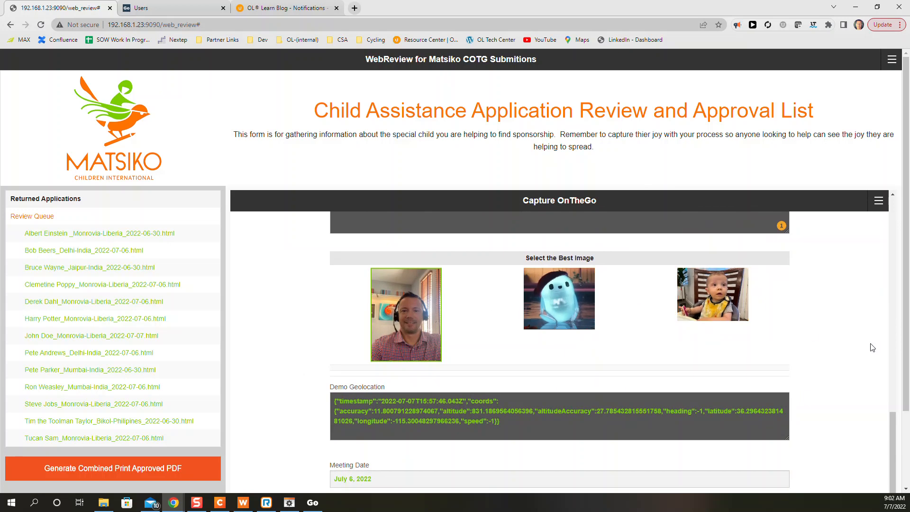
{"action": "scroll", "coordinate": [520, 421], "scroll_direction": "down", "scroll_amount": 2}
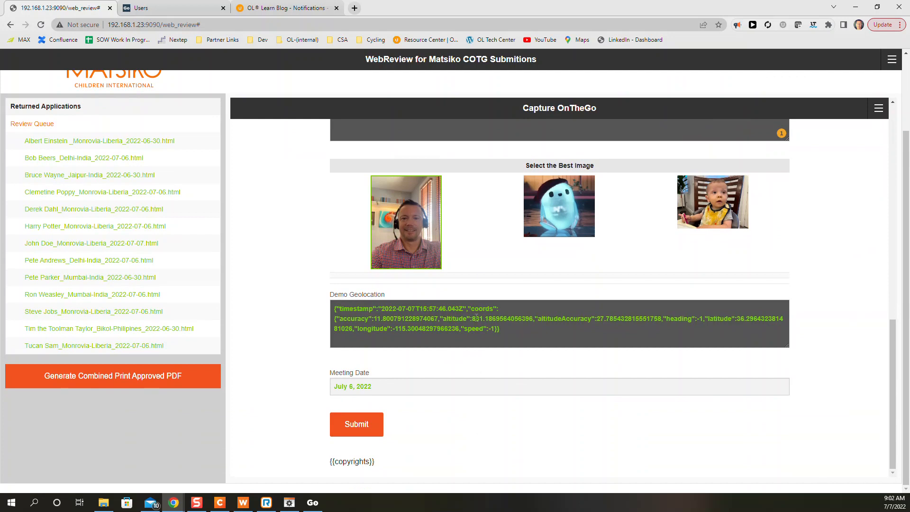
{"action": "double_click", "coordinate": [373, 387]}
{"action": "left_click", "coordinate": [340, 388]}
{"action": "left_click", "coordinate": [379, 403]}
{"action": "left_click", "coordinate": [359, 427]}
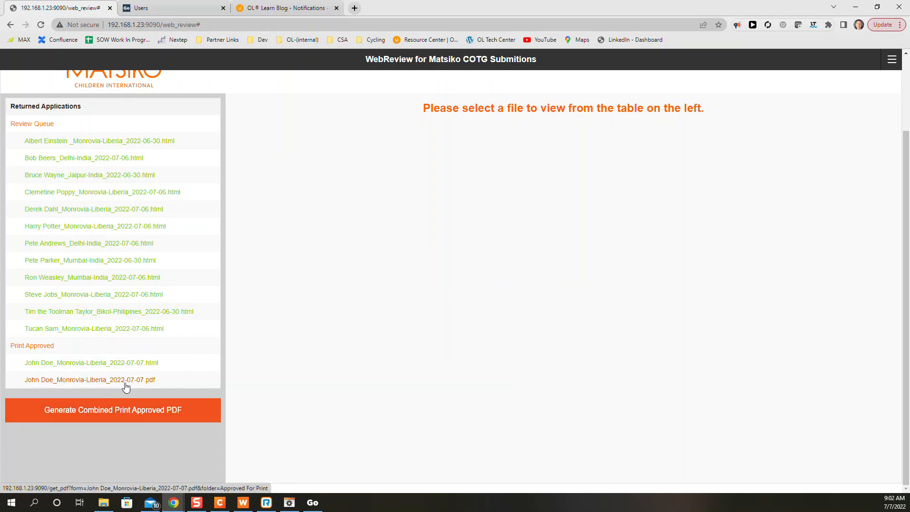
- Open the Print Approved PDF of the Monrovia-Liberia application dated 2022-07-07 and examine its pages
{"action": "left_click", "coordinate": [79, 380]}
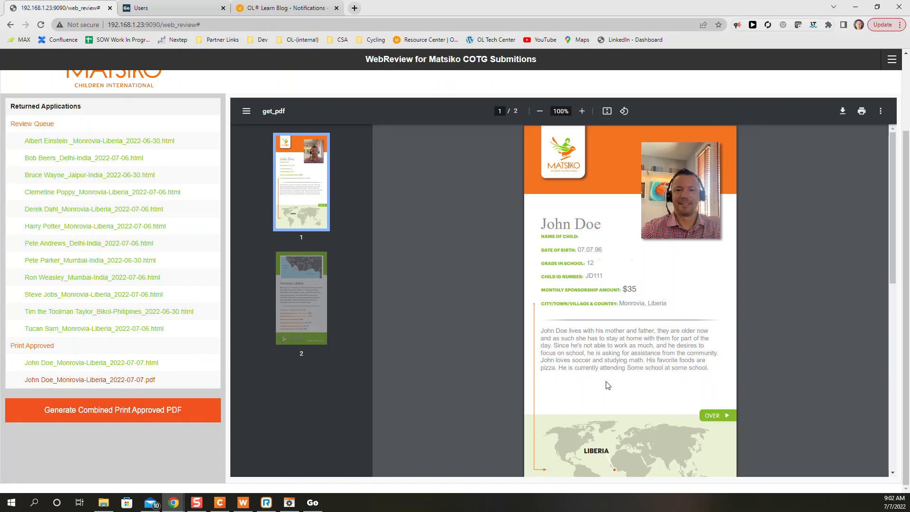
{"action": "left_click", "coordinate": [309, 259]}
{"action": "left_click", "coordinate": [308, 227]}
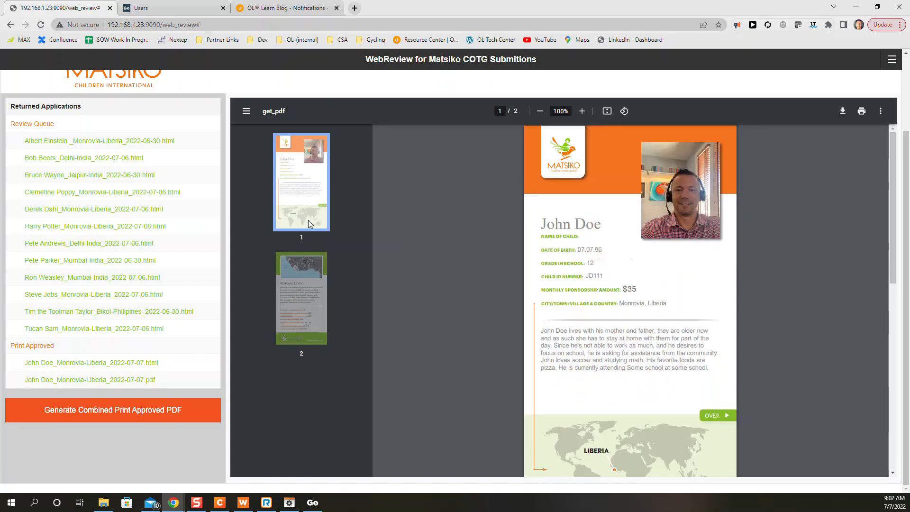
- Examine both pages of the approved application PDF, including the profile details, child history, country map and Monrovia statistics
{"action": "scroll", "coordinate": [639, 285], "scroll_direction": "down", "scroll_amount": 1}
{"action": "scroll", "coordinate": [639, 284], "scroll_direction": "down", "scroll_amount": 7}
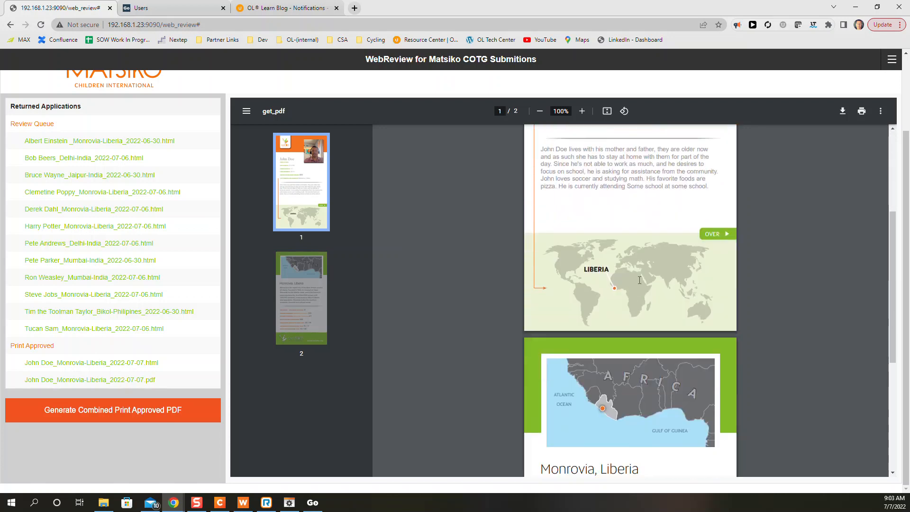
{"action": "scroll", "coordinate": [639, 280], "scroll_direction": "up", "scroll_amount": 8}
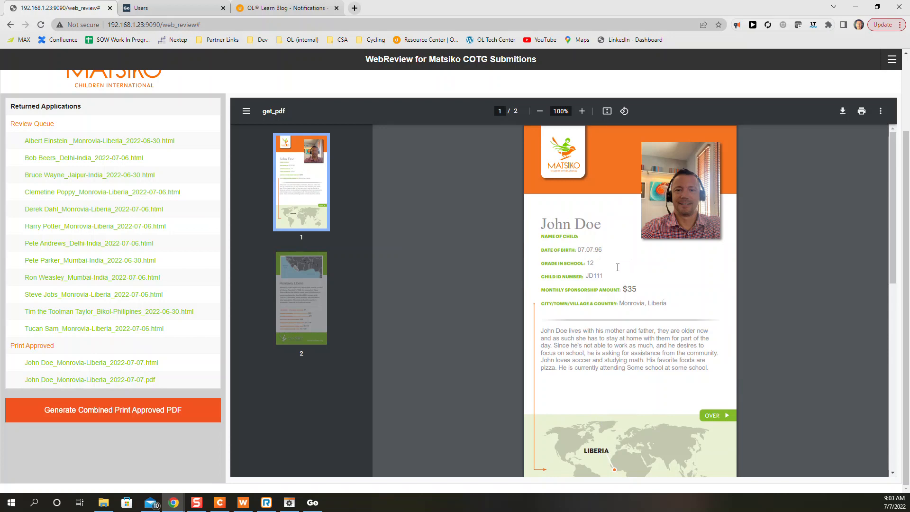
{"action": "scroll", "coordinate": [572, 334], "scroll_direction": "down", "scroll_amount": 5}
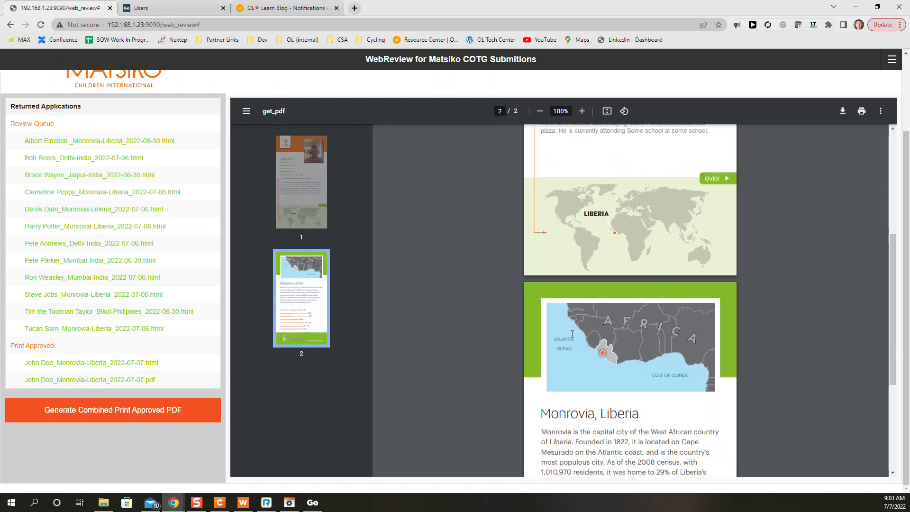
{"action": "scroll", "coordinate": [644, 355], "scroll_direction": "down", "scroll_amount": 1}
{"action": "scroll", "coordinate": [644, 356], "scroll_direction": "down", "scroll_amount": 4}
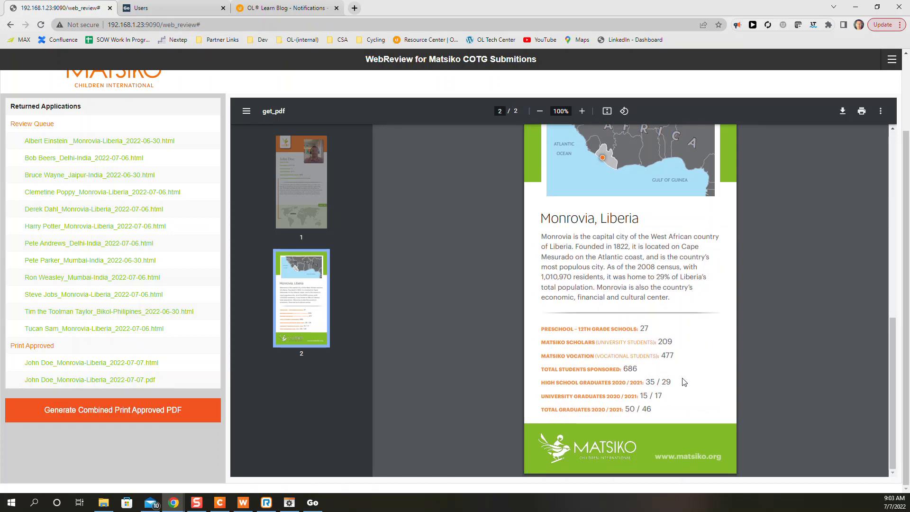
{"action": "scroll", "coordinate": [684, 381], "scroll_direction": "up", "scroll_amount": 8}
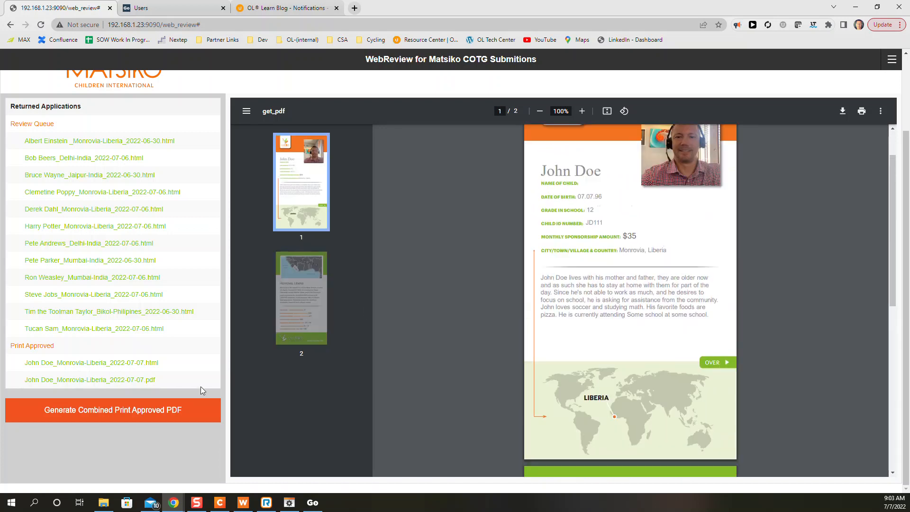
{"action": "double_click", "coordinate": [300, 320]}
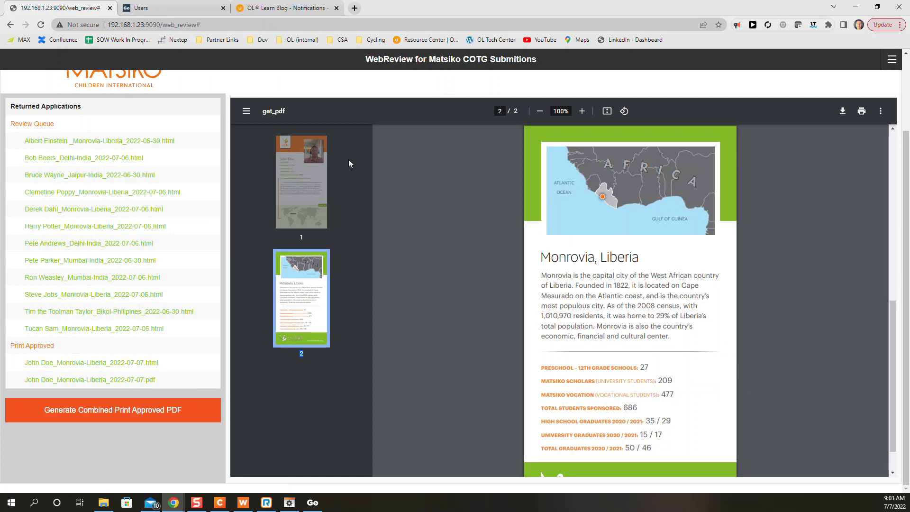
{"action": "left_click", "coordinate": [310, 179]}
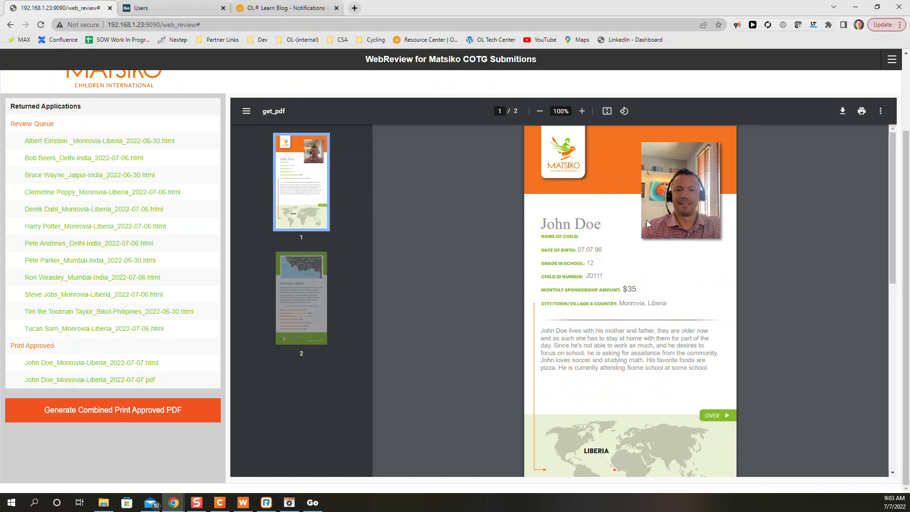
{"action": "scroll", "coordinate": [682, 202], "scroll_direction": "down", "scroll_amount": 1}
{"action": "scroll", "coordinate": [724, 183], "scroll_direction": "down", "scroll_amount": 3}
{"action": "scroll", "coordinate": [722, 184], "scroll_direction": "up", "scroll_amount": 4}
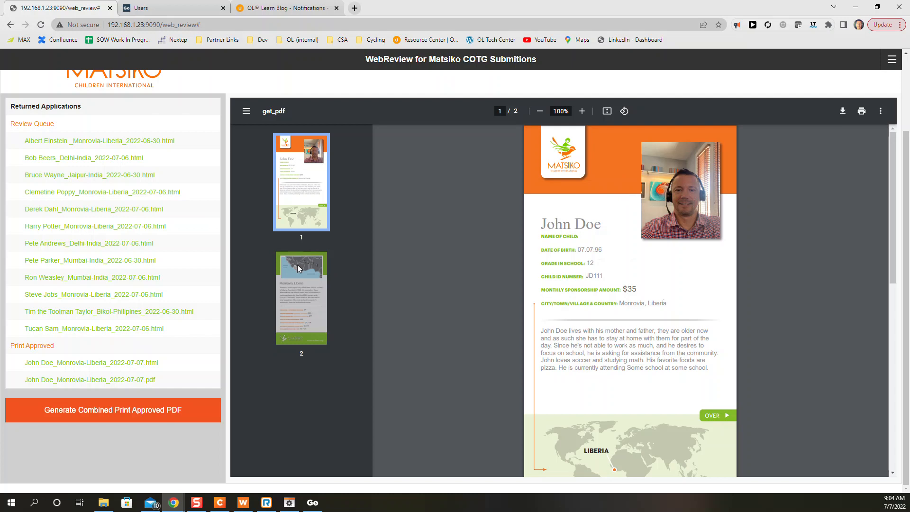
- Open the Albert Einstein Monrovia-Liberia application dated 2022-06-30, choose the girl in the pink dress as best image, and submit it
{"action": "left_click", "coordinate": [81, 142]}
{"action": "scroll", "coordinate": [430, 182], "scroll_direction": "down", "scroll_amount": 5}
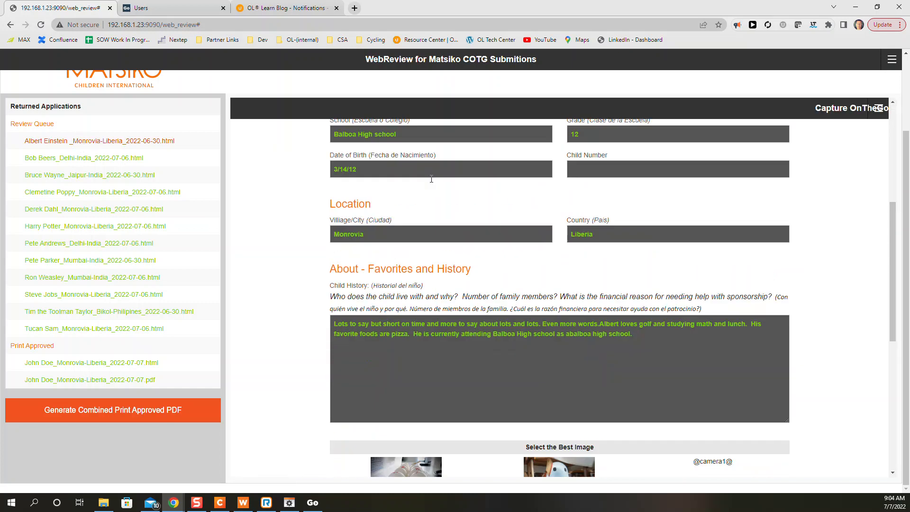
{"action": "scroll", "coordinate": [432, 183], "scroll_direction": "down", "scroll_amount": 5}
{"action": "left_click", "coordinate": [418, 316]}
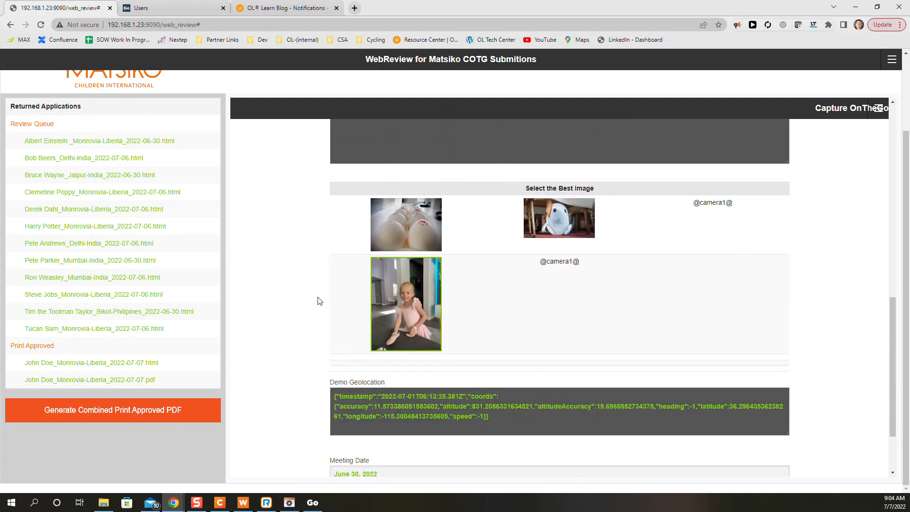
{"action": "scroll", "coordinate": [317, 299], "scroll_direction": "down", "scroll_amount": 2}
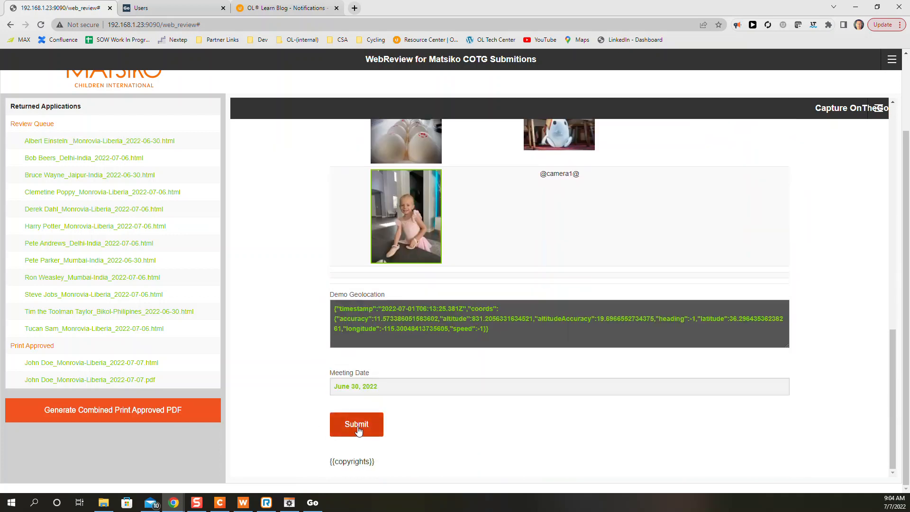
- Open the Jaipur-India application dated 2022-06-30, choose the photo of the man and helmeted child as best image, and submit it
{"action": "left_click", "coordinate": [59, 176]}
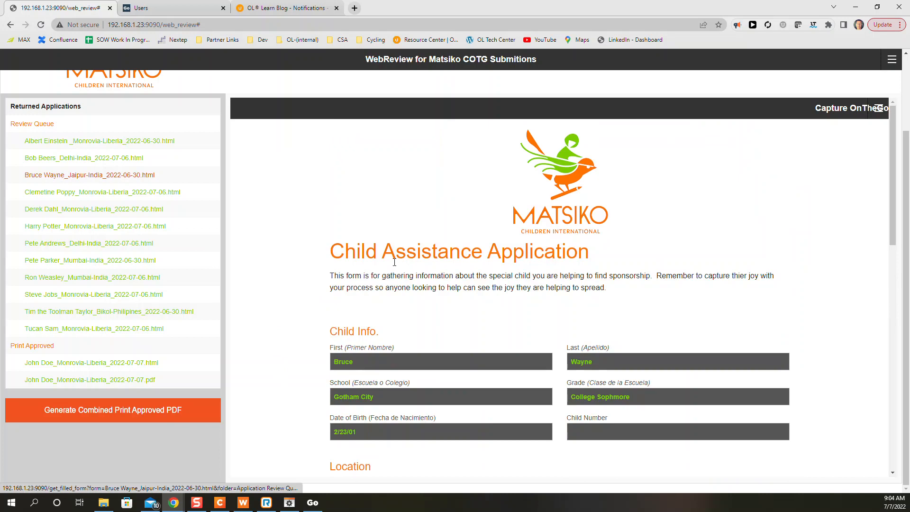
{"action": "scroll", "coordinate": [394, 262], "scroll_direction": "down", "scroll_amount": 15}
{"action": "left_click", "coordinate": [558, 221]}
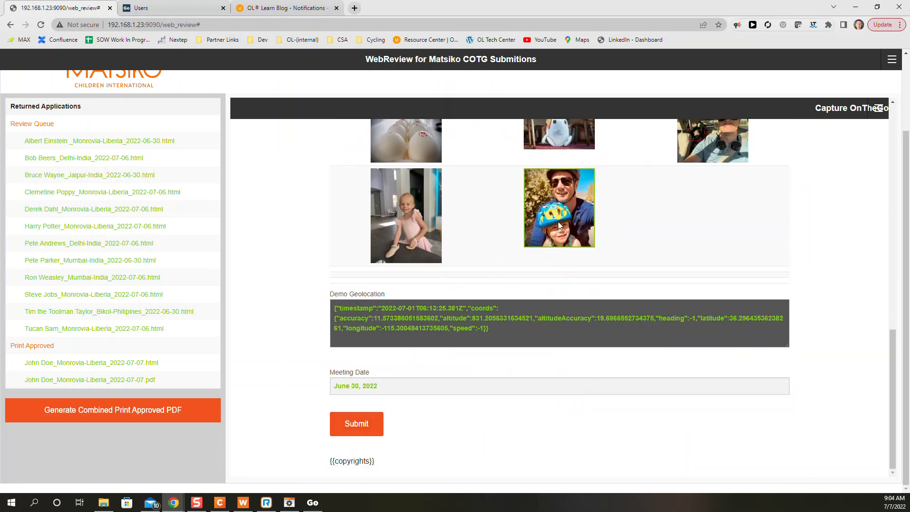
{"action": "left_click", "coordinate": [356, 423]}
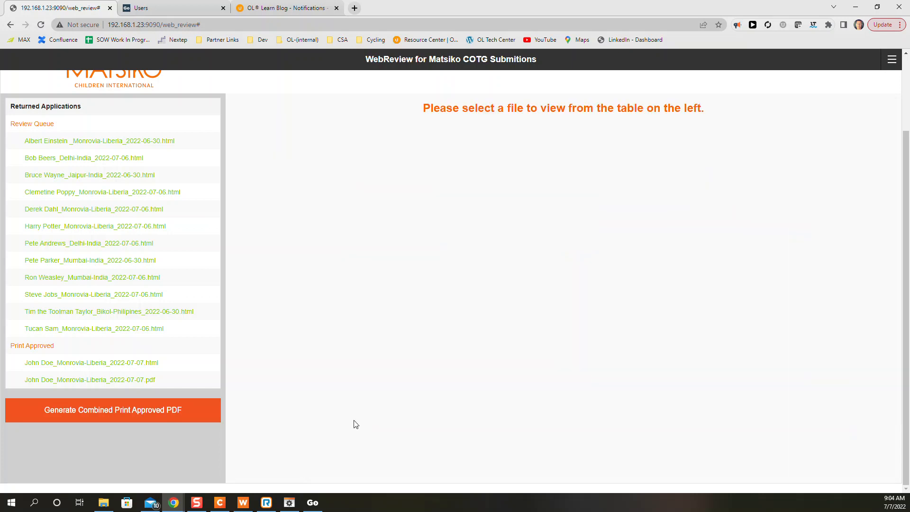
- Open the fourth Review Queue application, dated 2022-07-06, choose the blue ghost picture as best image, and submit it
{"action": "left_click", "coordinate": [73, 196]}
{"action": "scroll", "coordinate": [407, 251], "scroll_direction": "down", "scroll_amount": 15}
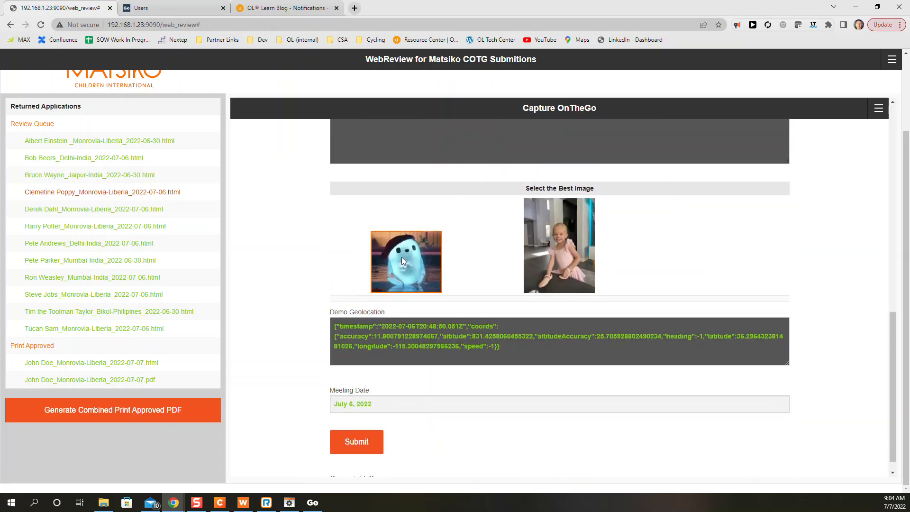
{"action": "left_click", "coordinate": [402, 260]}
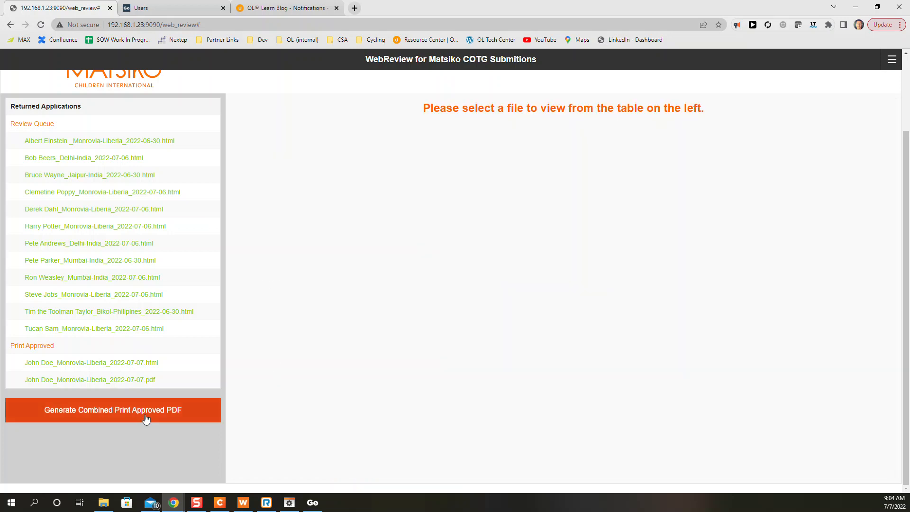
{"action": "left_click", "coordinate": [109, 414]}
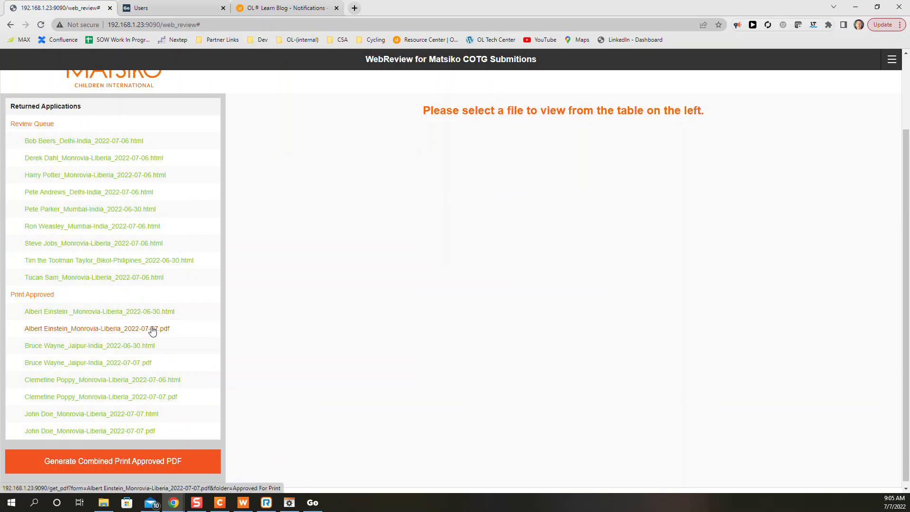
- Open the Steve Jobs application dated 2022-07-06, choose the photo of the child in the chair as best image, and submit it
{"action": "left_click", "coordinate": [78, 245]}
{"action": "scroll", "coordinate": [501, 278], "scroll_direction": "down", "scroll_amount": 6}
{"action": "scroll", "coordinate": [501, 277], "scroll_direction": "down", "scroll_amount": 5}
{"action": "left_click", "coordinate": [572, 258]}
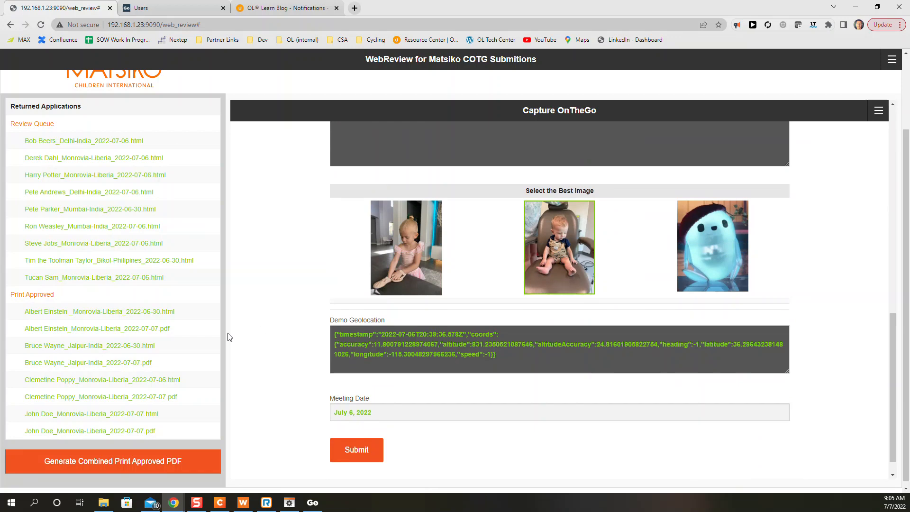
{"action": "left_click", "coordinate": [347, 448]}
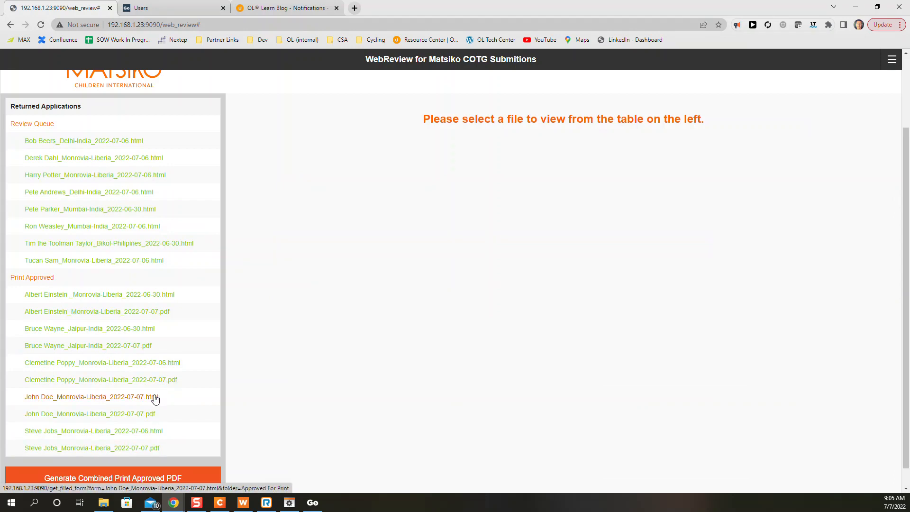
- Check three of the Print Approved Monrovia-Liberia PDFs dated 2022-07-07, starting with the Steve Jobs one and working up the list
{"action": "scroll", "coordinate": [210, 411], "scroll_direction": "down", "scroll_amount": 1}
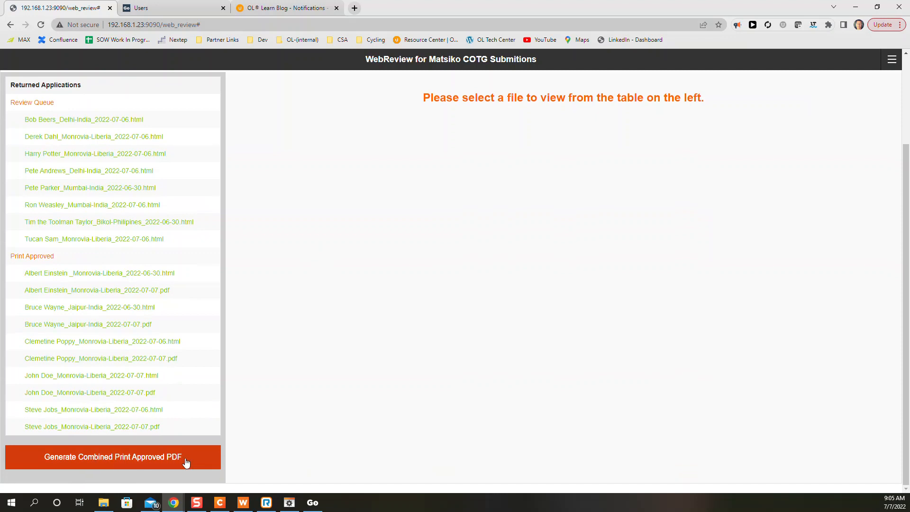
{"action": "left_click", "coordinate": [112, 432]}
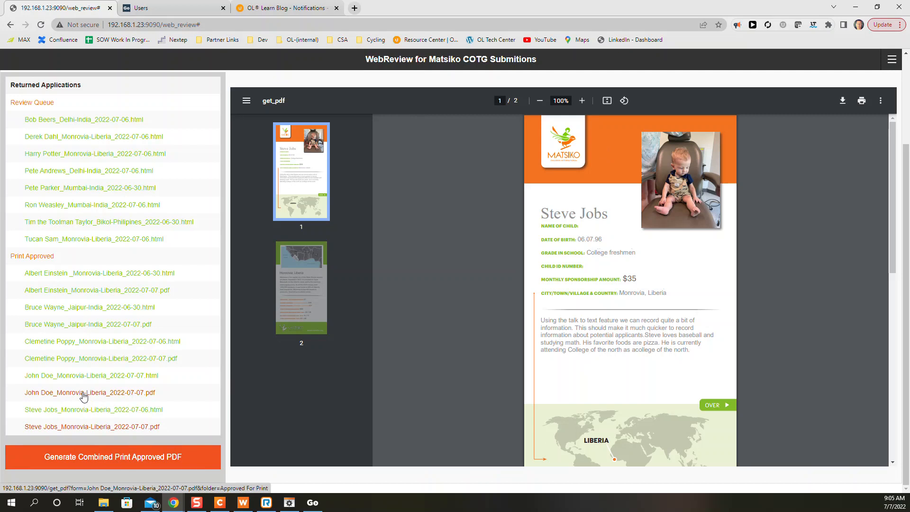
{"action": "left_click", "coordinate": [83, 393]}
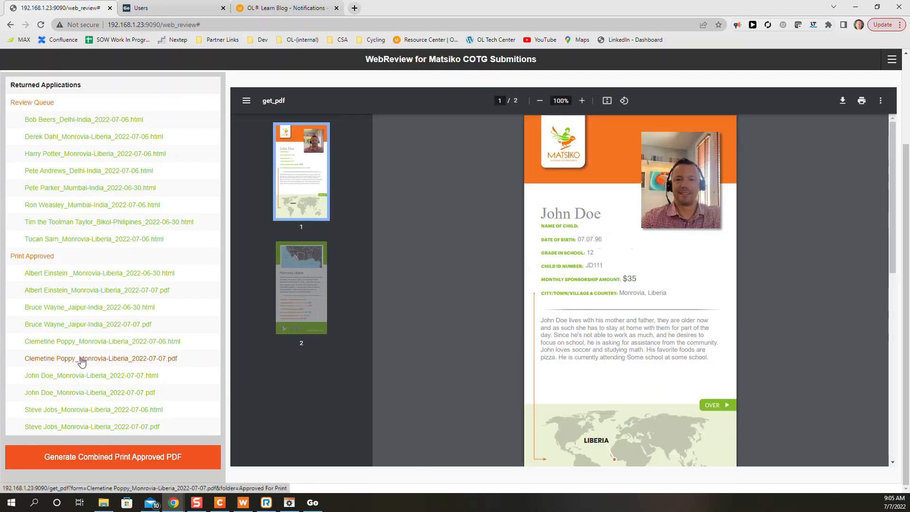
{"action": "left_click", "coordinate": [82, 359]}
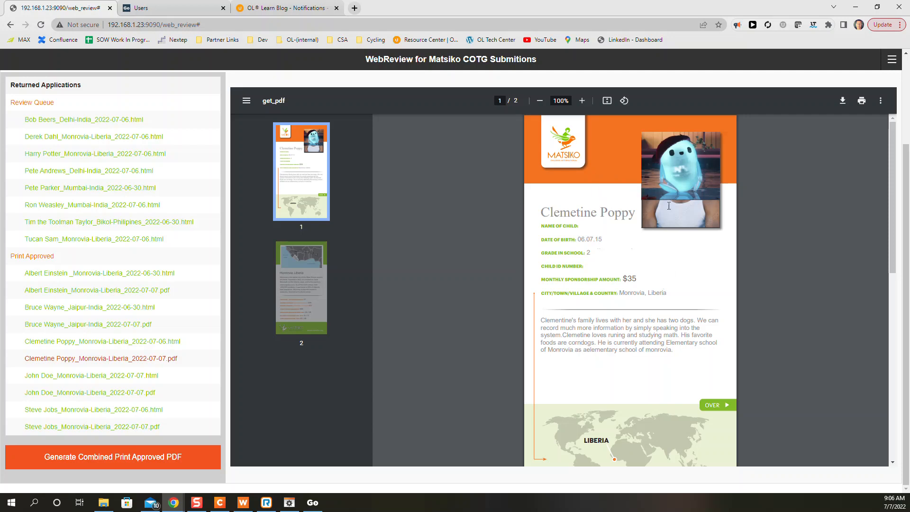
- Generate the combined print-approved PDF and page through its two-up sheets as far as page 5
{"action": "left_click", "coordinate": [65, 459]}
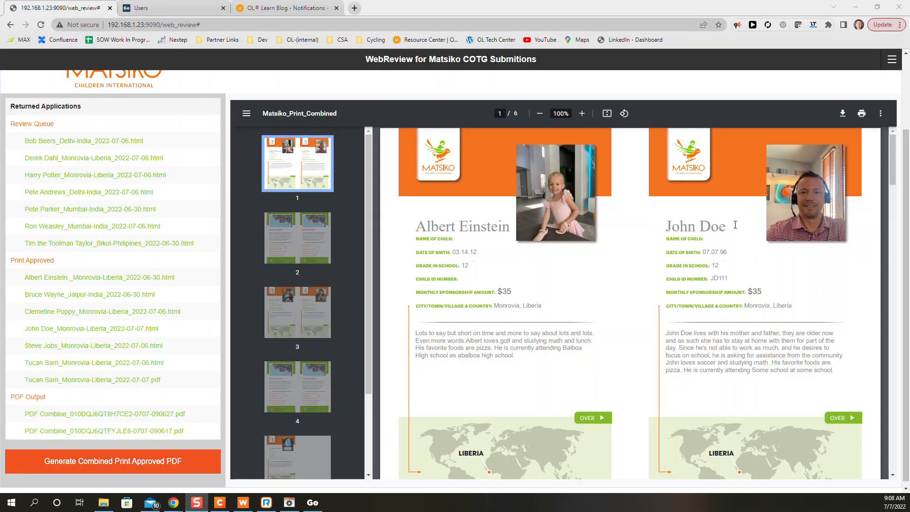
{"action": "left_click", "coordinate": [290, 242]}
{"action": "left_click", "coordinate": [291, 307]}
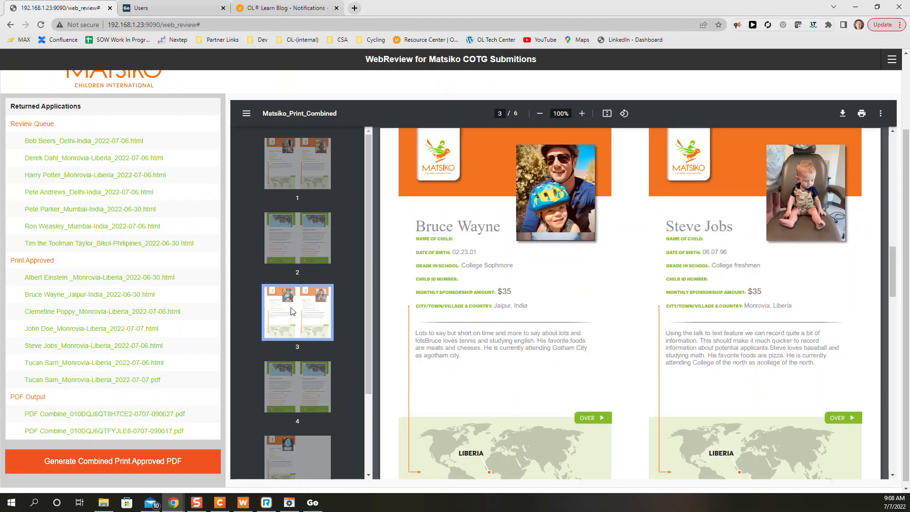
{"action": "left_click", "coordinate": [320, 399]}
{"action": "scroll", "coordinate": [320, 340], "scroll_direction": "down", "scroll_amount": 2}
{"action": "left_click", "coordinate": [302, 362]}
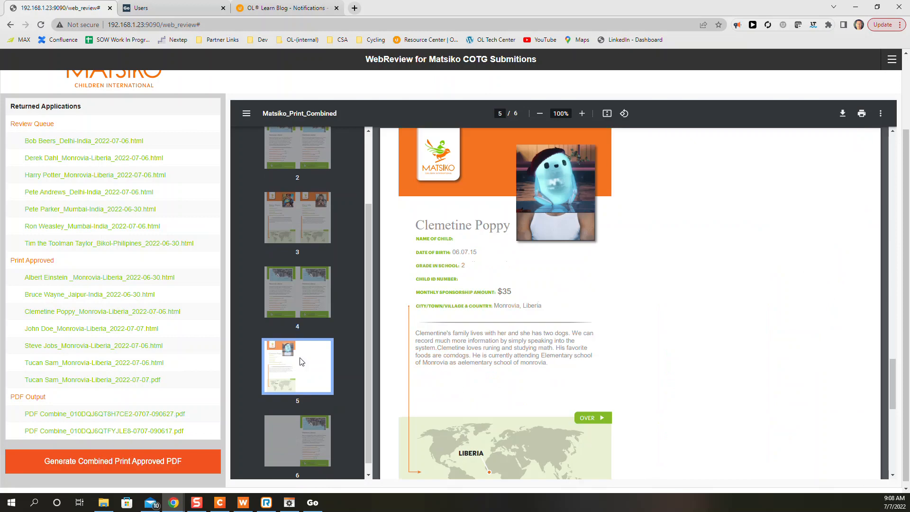
- Compare the map sides on pages 4, 6 and 2 of the combined PDF with the profile side on page 5
{"action": "double_click", "coordinate": [309, 301]}
{"action": "left_click", "coordinate": [280, 359]}
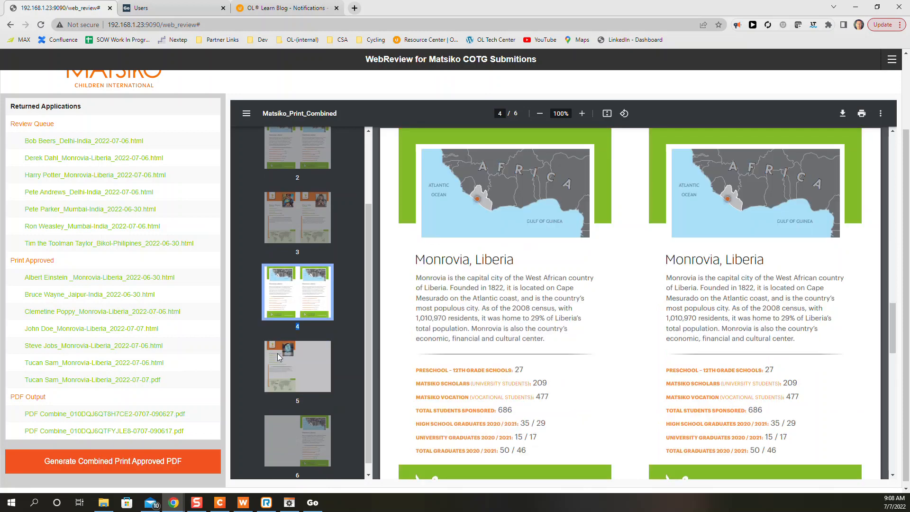
{"action": "left_click", "coordinate": [287, 438]}
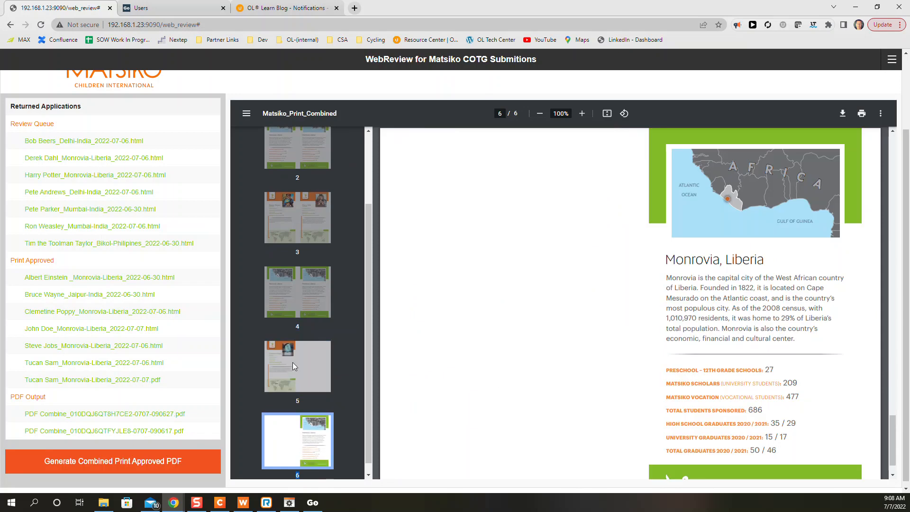
{"action": "left_click", "coordinate": [292, 362]}
{"action": "left_click", "coordinate": [301, 445]}
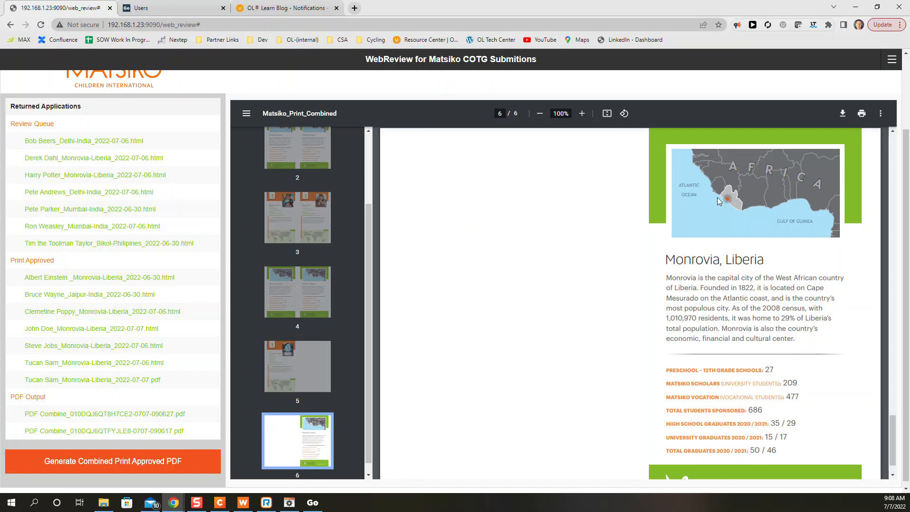
{"action": "left_click", "coordinate": [287, 368]}
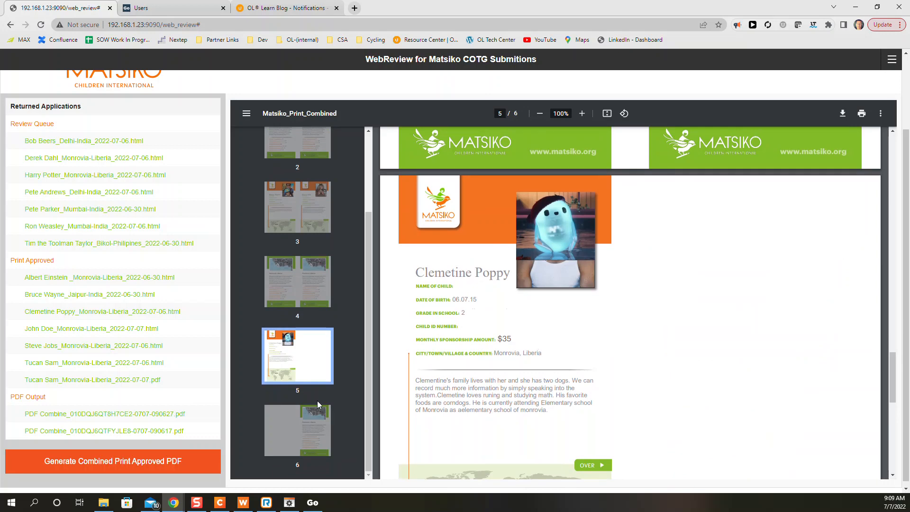
{"action": "scroll", "coordinate": [317, 400], "scroll_direction": "up", "scroll_amount": 3}
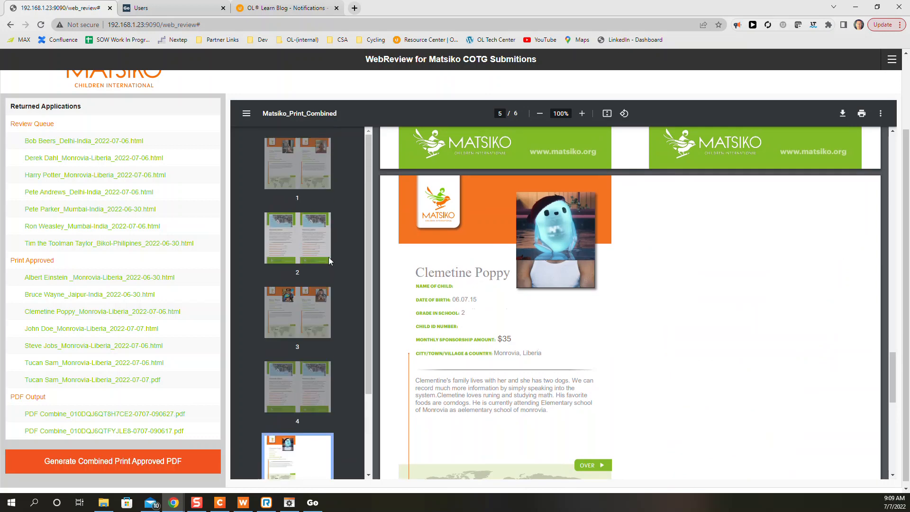
{"action": "left_click", "coordinate": [303, 227]}
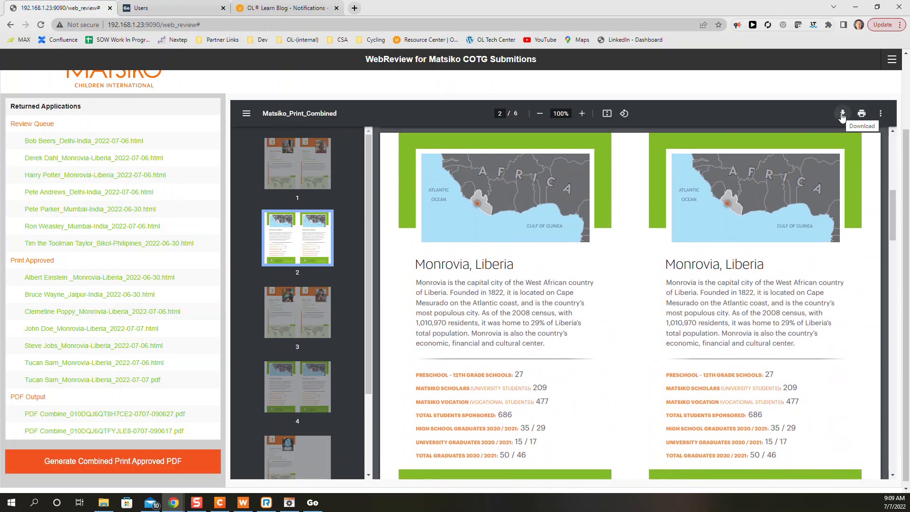
- Open the print settings for the combined PDF and check the available print destinations, keeping PlanetPress Printer
{"action": "left_click", "coordinate": [861, 119]}
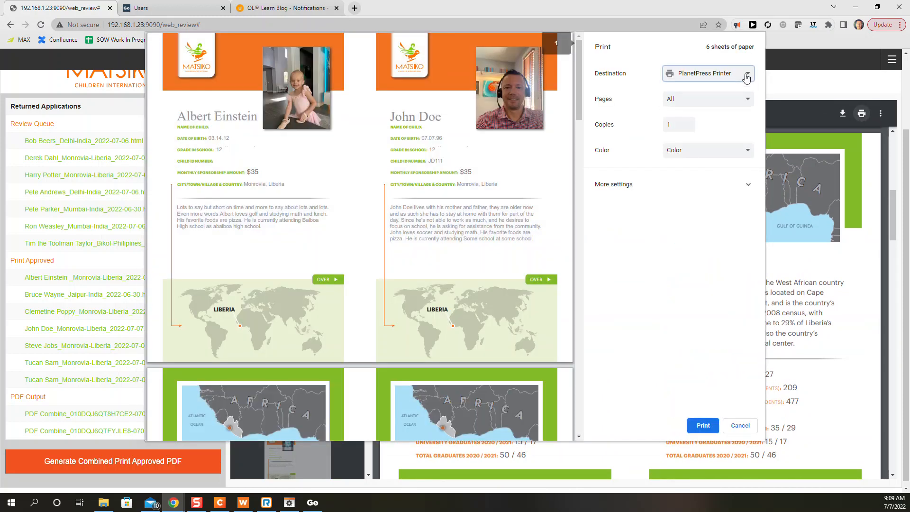
{"action": "left_click", "coordinate": [746, 76]}
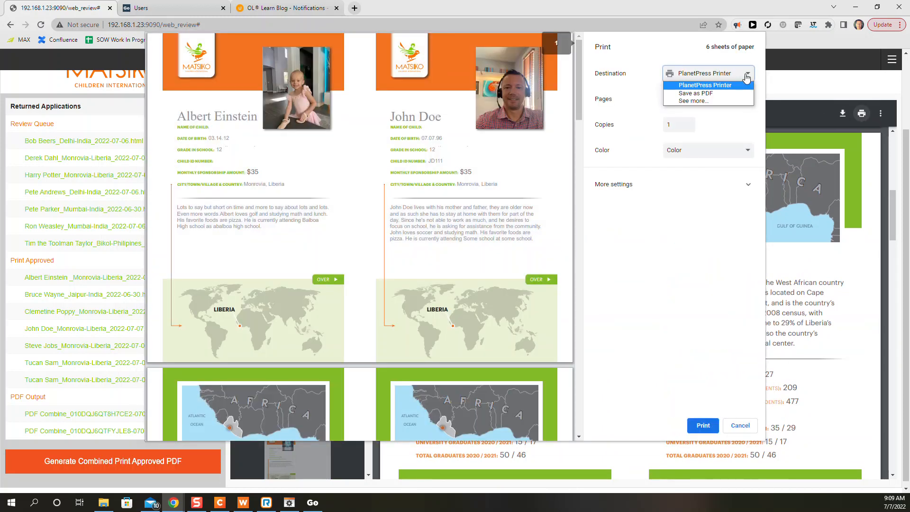
{"action": "left_click", "coordinate": [727, 334]}
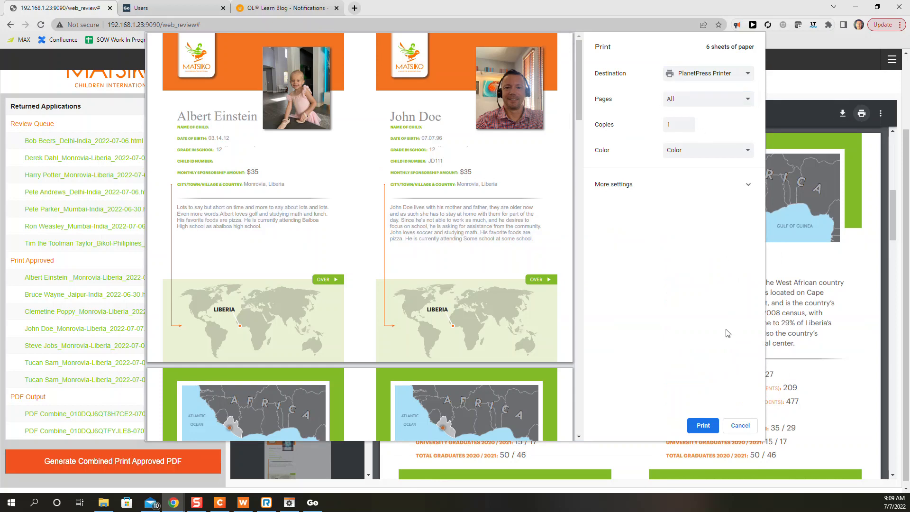
- Cancel printing the combined PDF and compare the two-up profile sides on pages 1 and 3
{"action": "left_click", "coordinate": [740, 426]}
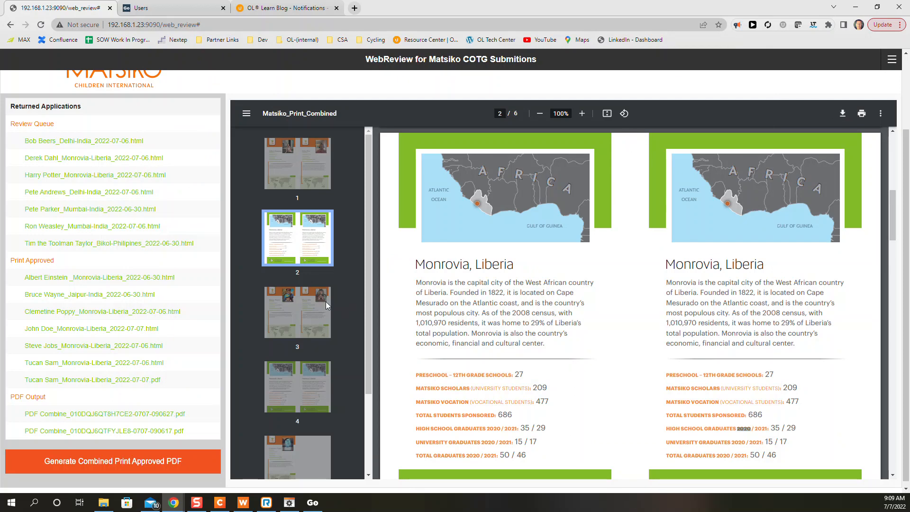
{"action": "left_click", "coordinate": [288, 168]}
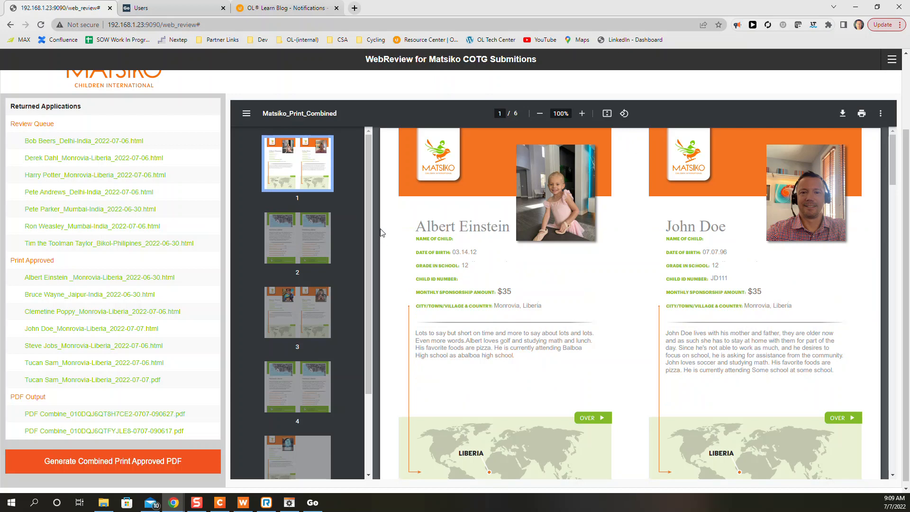
{"action": "left_click", "coordinate": [280, 322]}
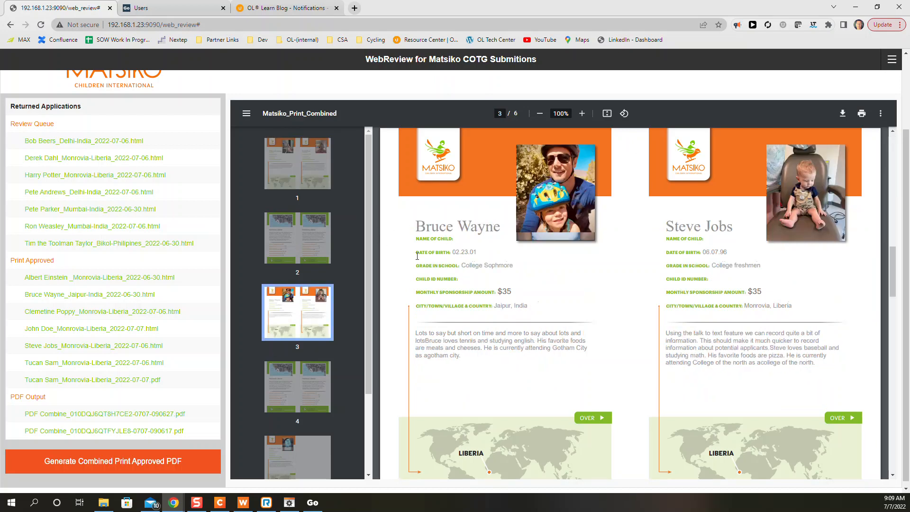
{"action": "left_click", "coordinate": [289, 435]}
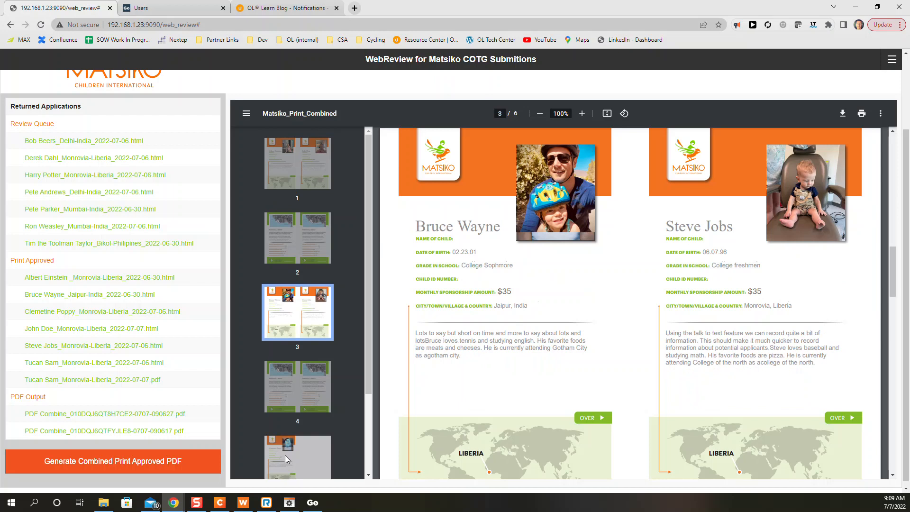
{"action": "scroll", "coordinate": [256, 374], "scroll_direction": "up", "scroll_amount": 2}
{"action": "left_click", "coordinate": [294, 156]}
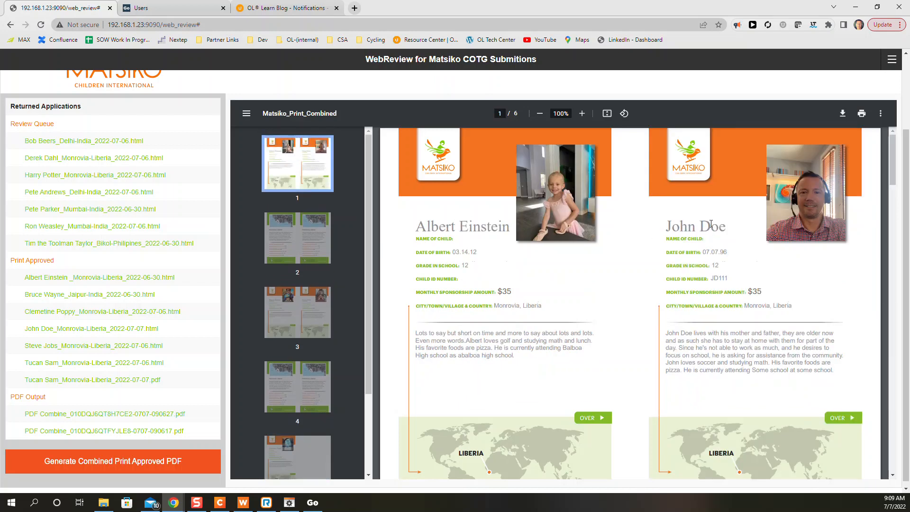
{"action": "left_click", "coordinate": [315, 309]}
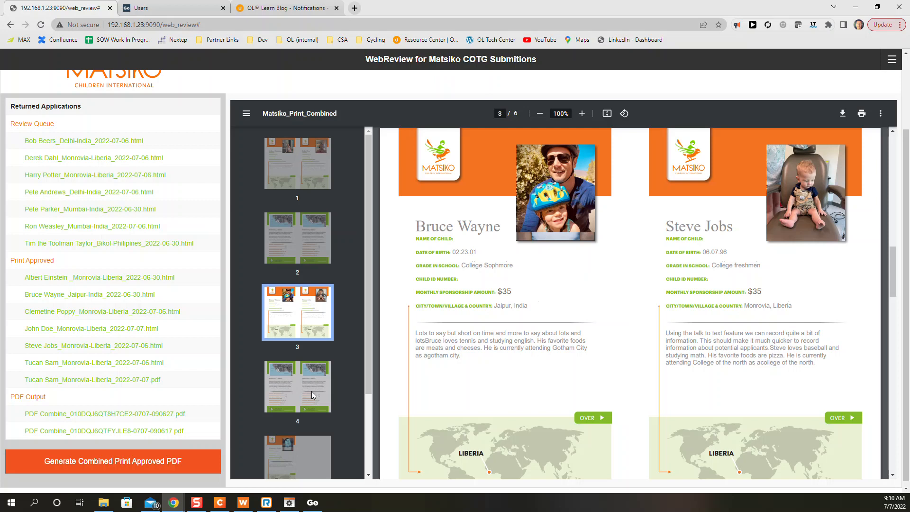
{"action": "scroll", "coordinate": [156, 384], "scroll_direction": "up", "scroll_amount": 2}
{"action": "scroll", "coordinate": [156, 384], "scroll_direction": "down", "scroll_amount": 2}
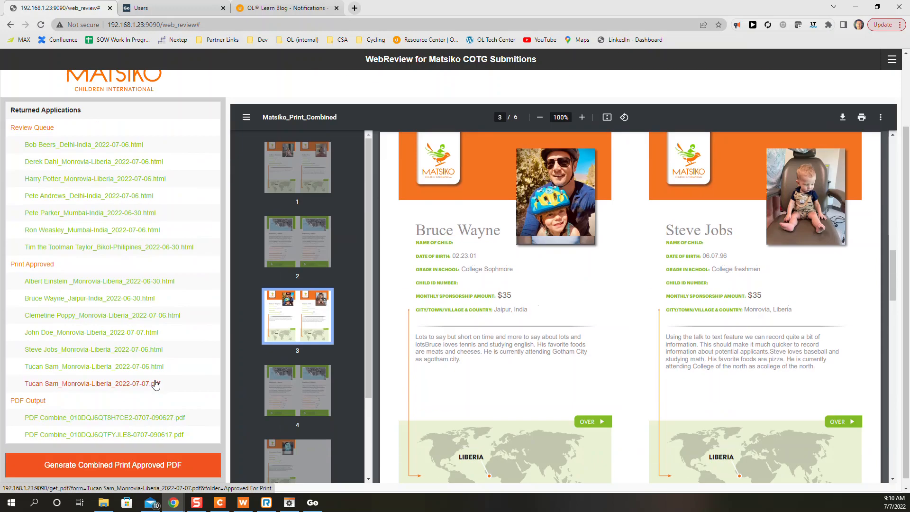